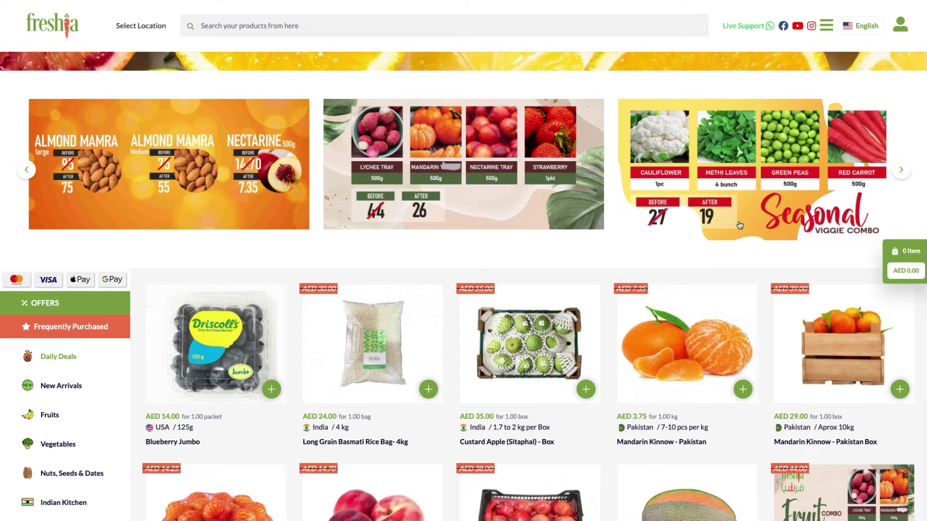
Browse the daily deals on the Freshia storefront, examining the product prices, pack sizes and categories
click(730, 268)
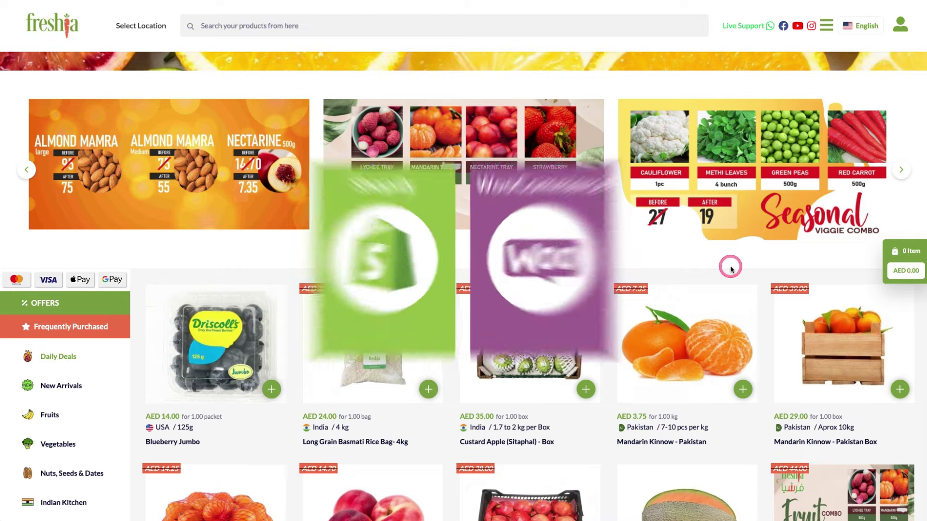
scroll(731, 269, down, 3)
scroll(730, 269, down, 1)
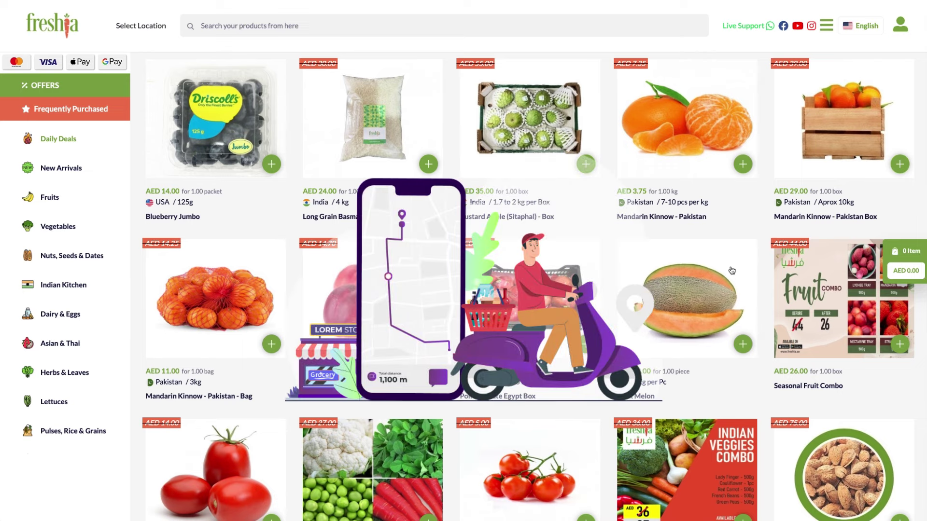
scroll(732, 270, down, 1)
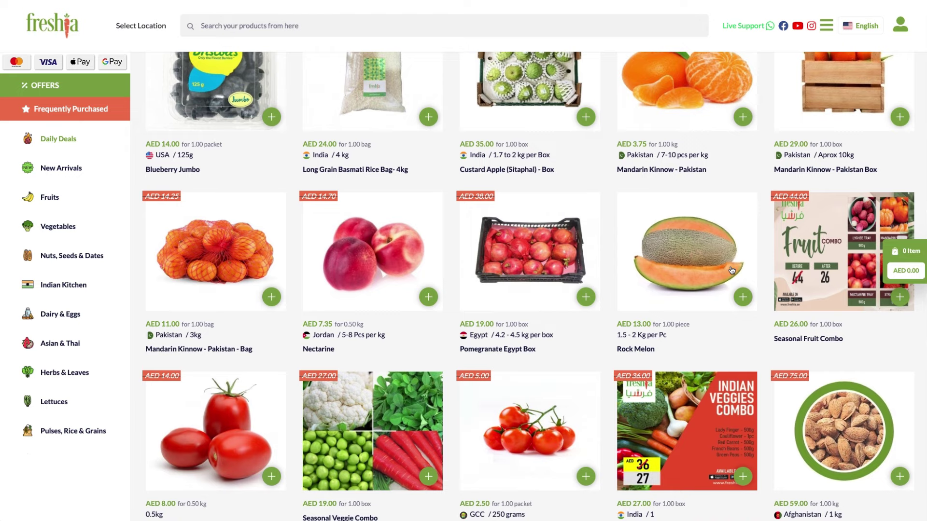
scroll(732, 270, down, 2)
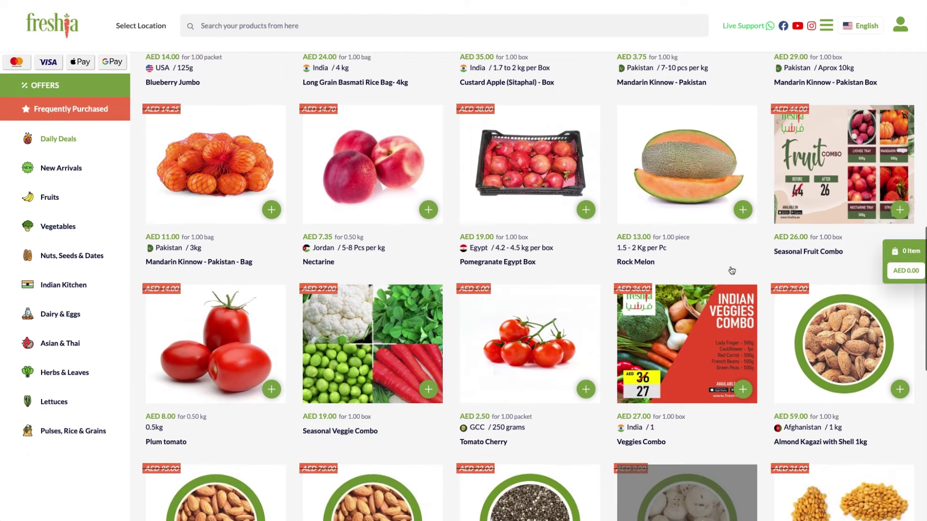
scroll(732, 270, down, 2)
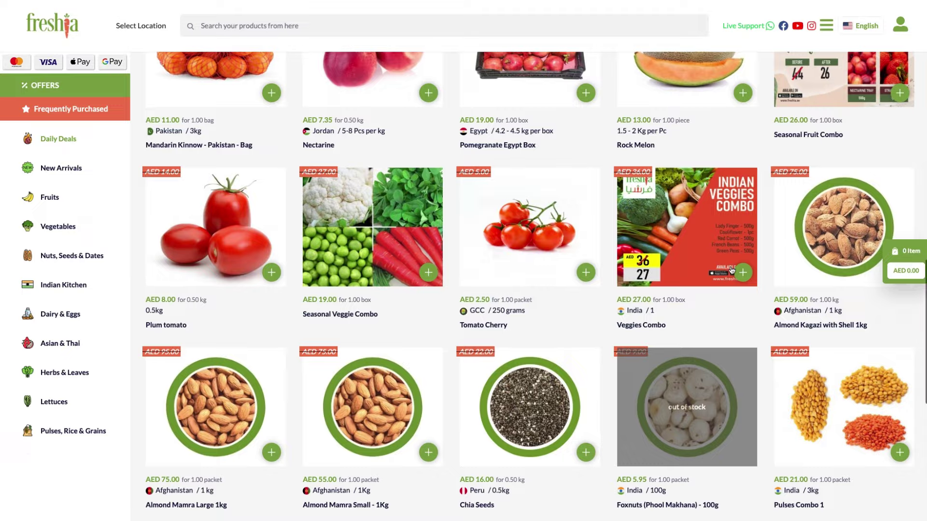
scroll(731, 270, down, 5)
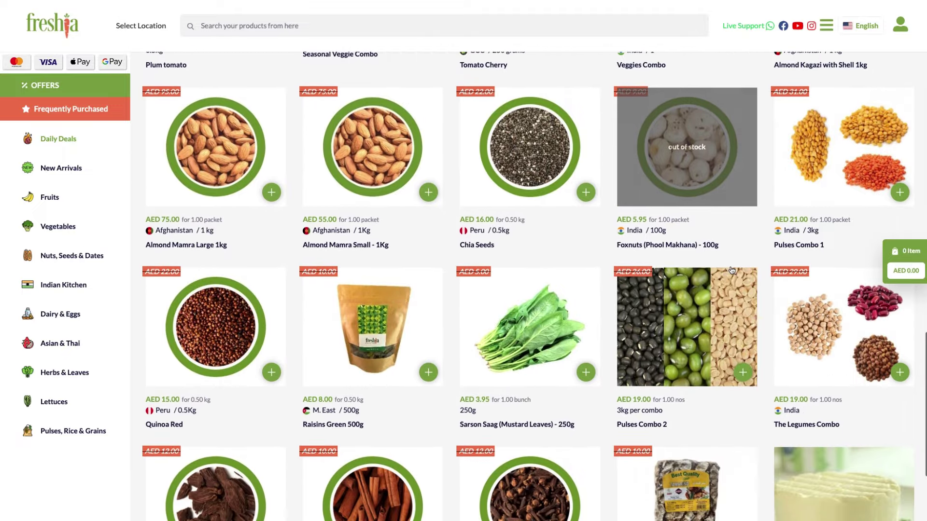
scroll(732, 270, up, 3)
scroll(731, 270, down, 5)
scroll(731, 270, down, 2)
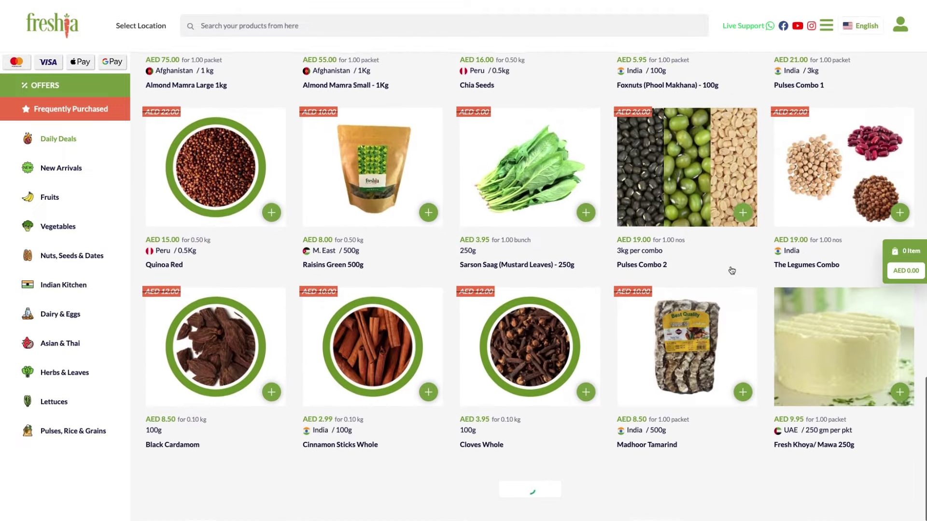
click(644, 314)
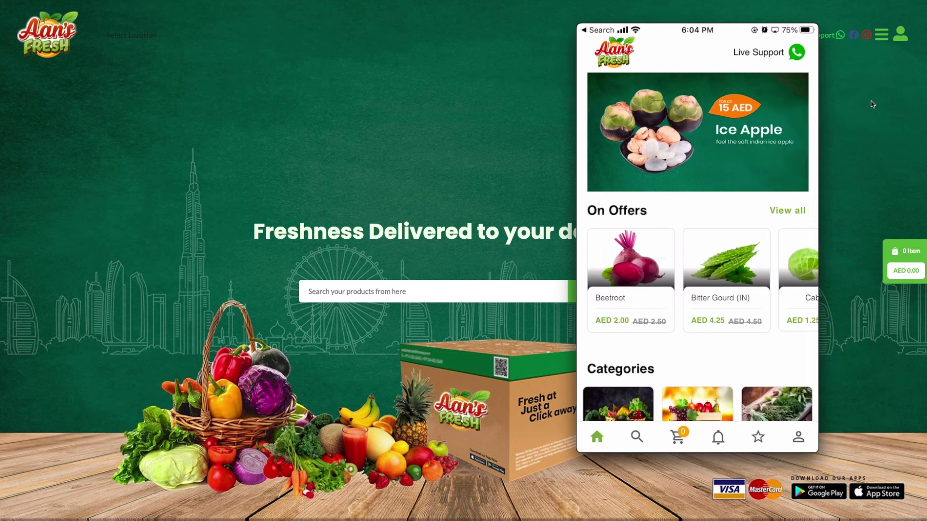
Switch to the shop admin dashboard and open the list of delivery locations
click(873, 113)
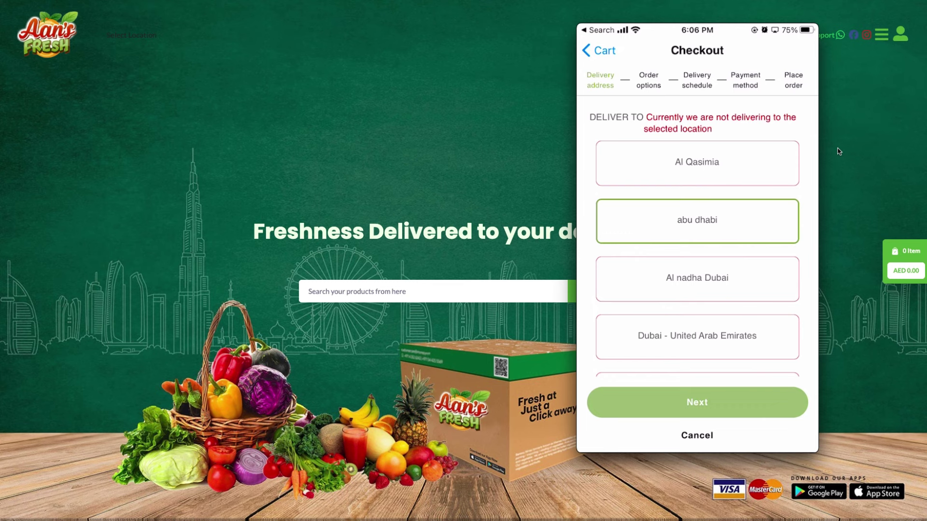
click(838, 164)
mouse_move(755, 128)
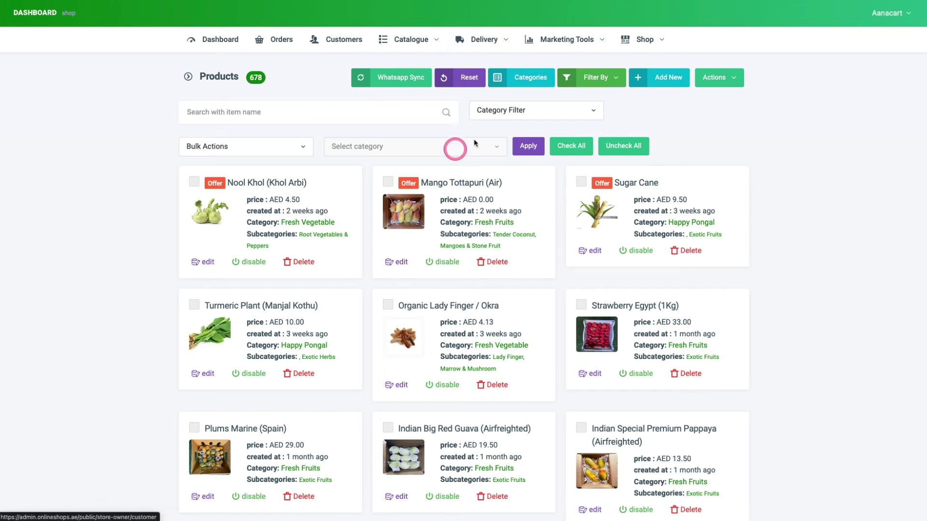
click(489, 39)
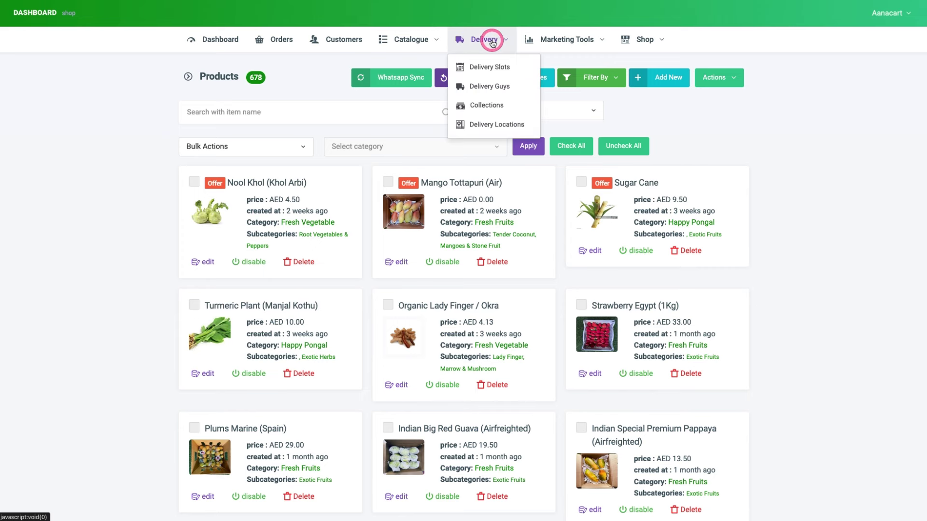
click(509, 126)
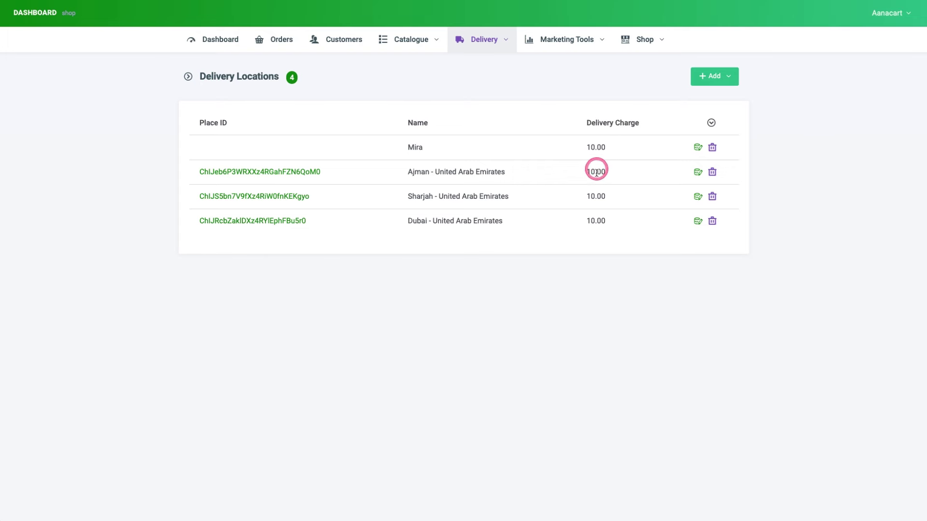
Open the Mira delivery location for editing and reshape the western edge of its delivery area polygon on the map
click(698, 148)
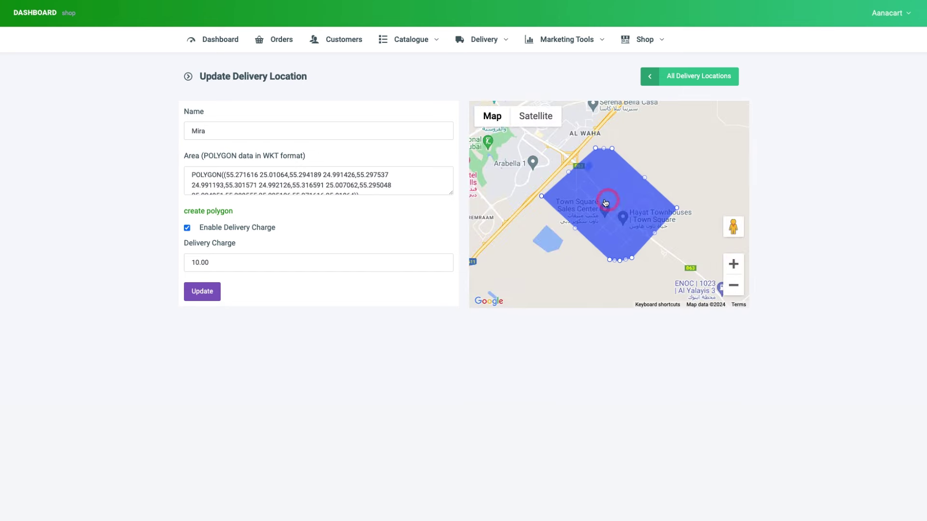
drag(568, 172, 547, 201)
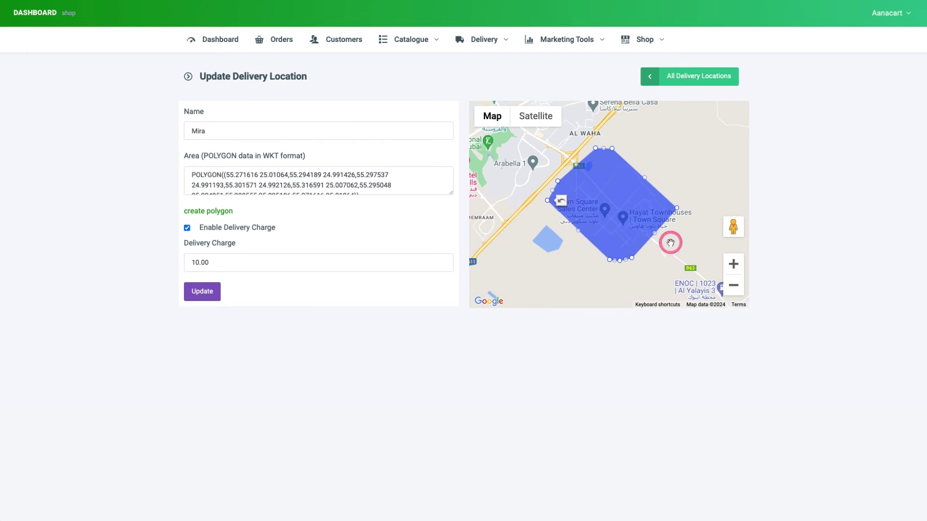
mouse_move(628, 252)
mouse_down()
mouse_move(621, 207)
mouse_move(626, 255)
mouse_up()
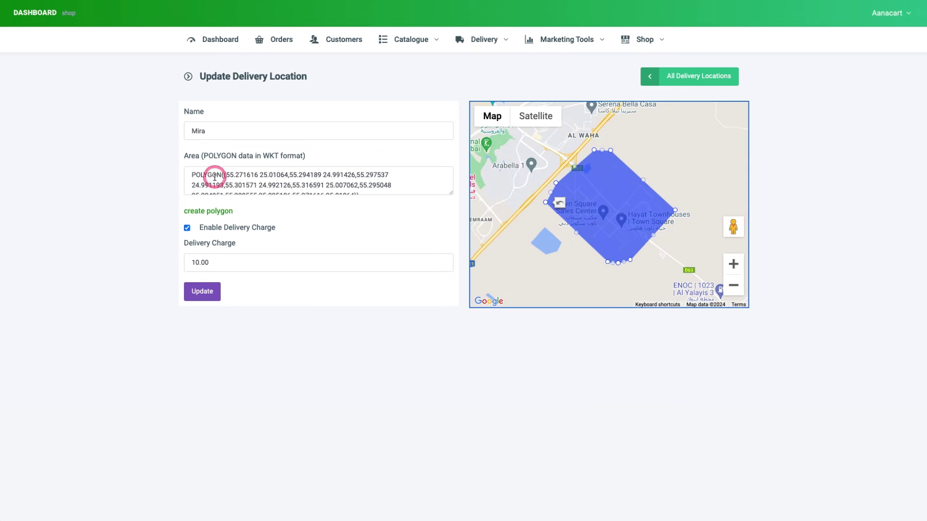
click(471, 47)
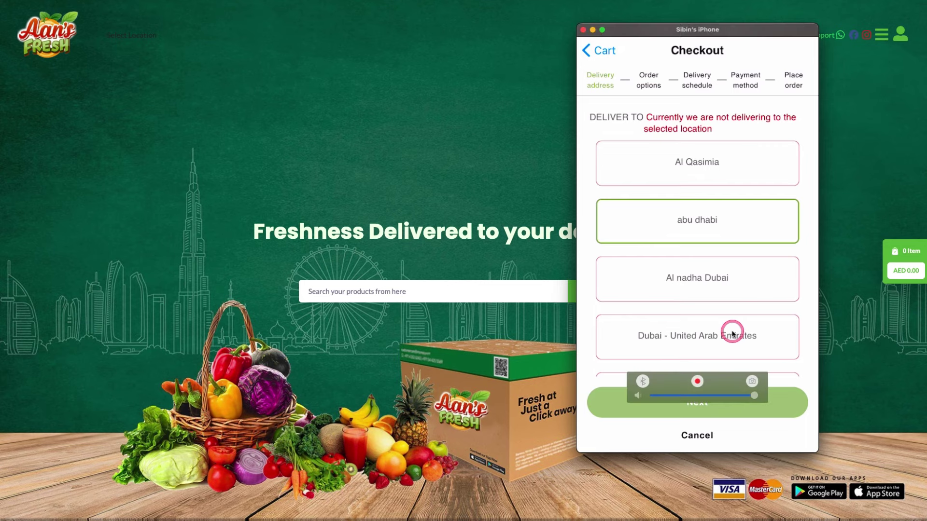
Open the newest order in the shop dashboard and review its customer details, ordered items and payment totals
click(733, 333)
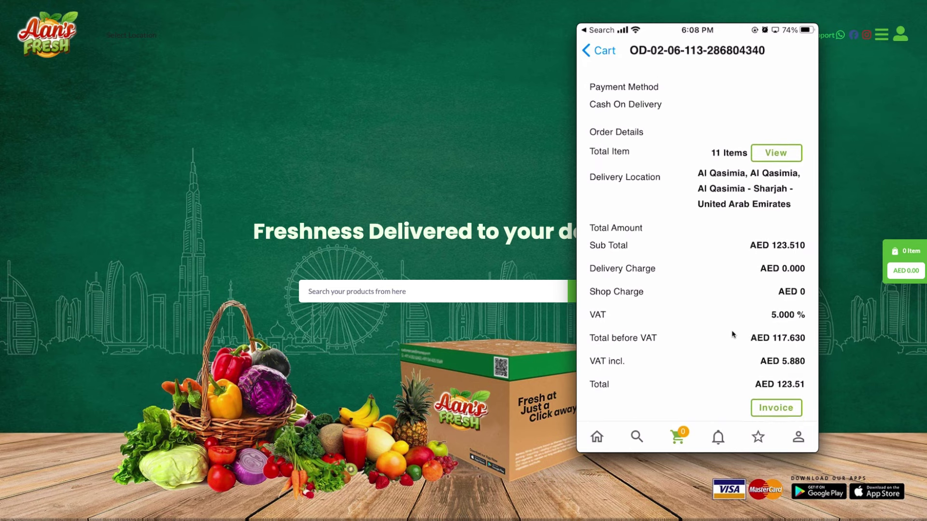
mouse_move(720, 195)
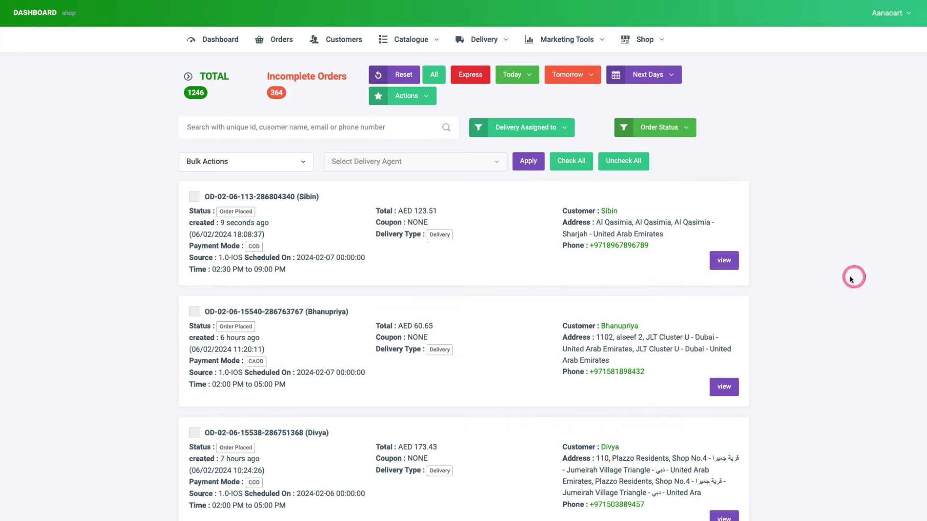
click(724, 260)
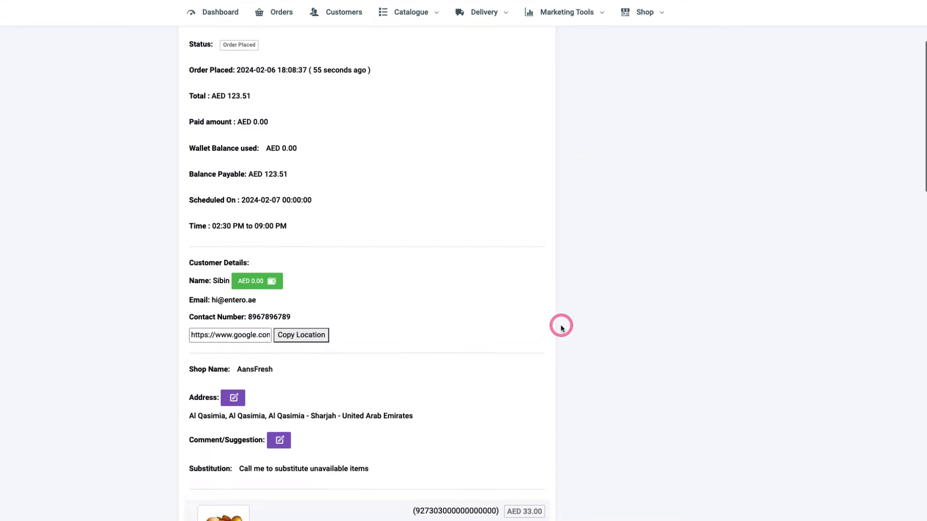
scroll(561, 326, down, 6)
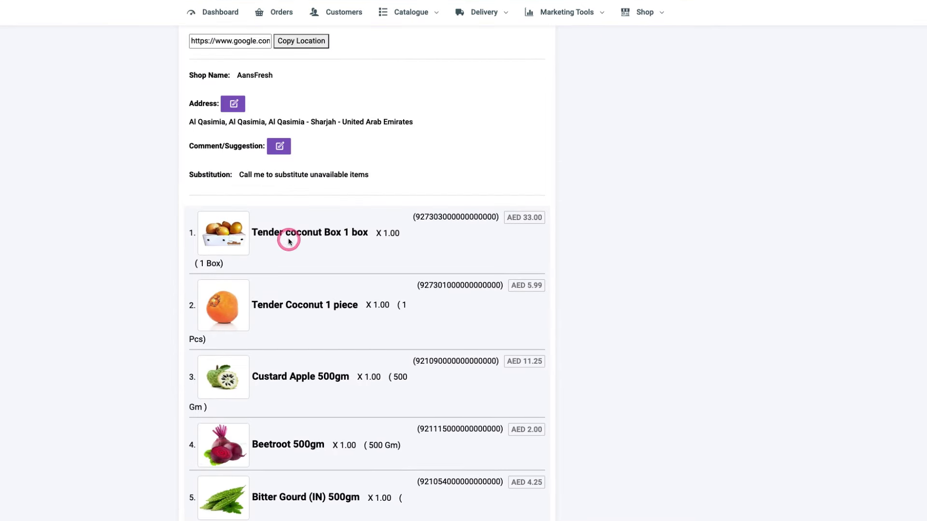
scroll(476, 253, down, 1)
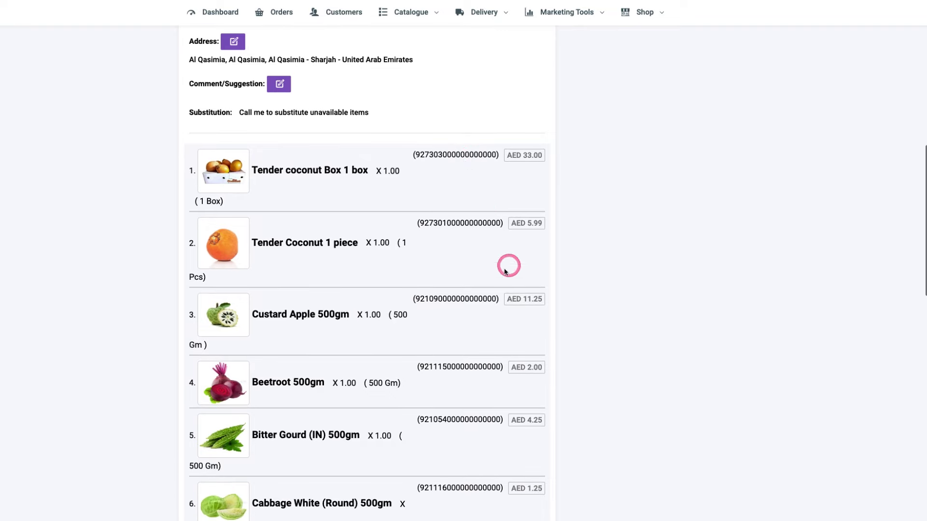
scroll(238, 275, down, 12)
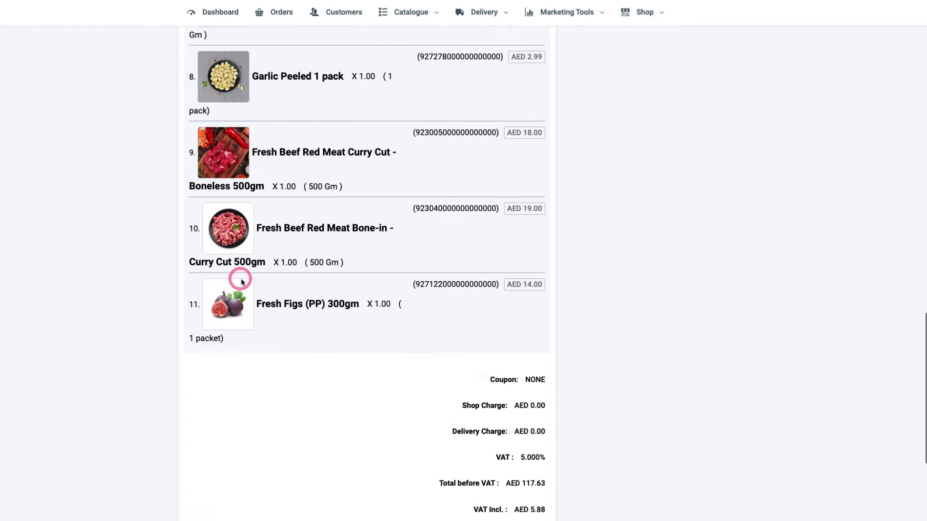
scroll(241, 280, down, 4)
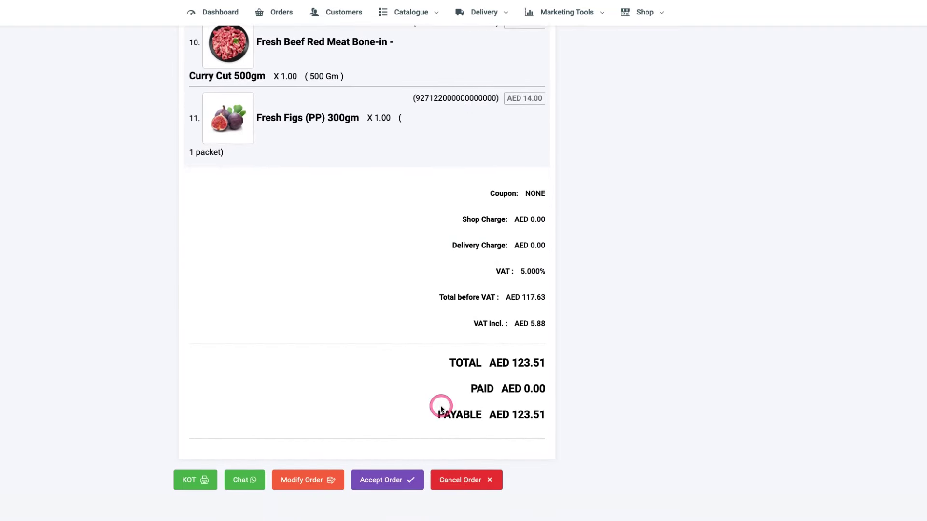
scroll(499, 309, down, 1)
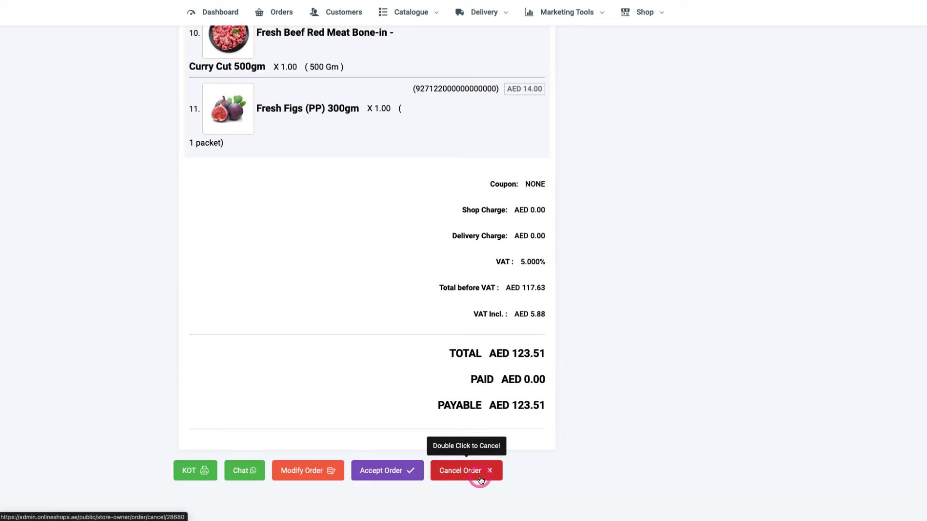
Recheck the order from its totals and available order actions up to its header, and return to the orders list
scroll(327, 252, up, 3)
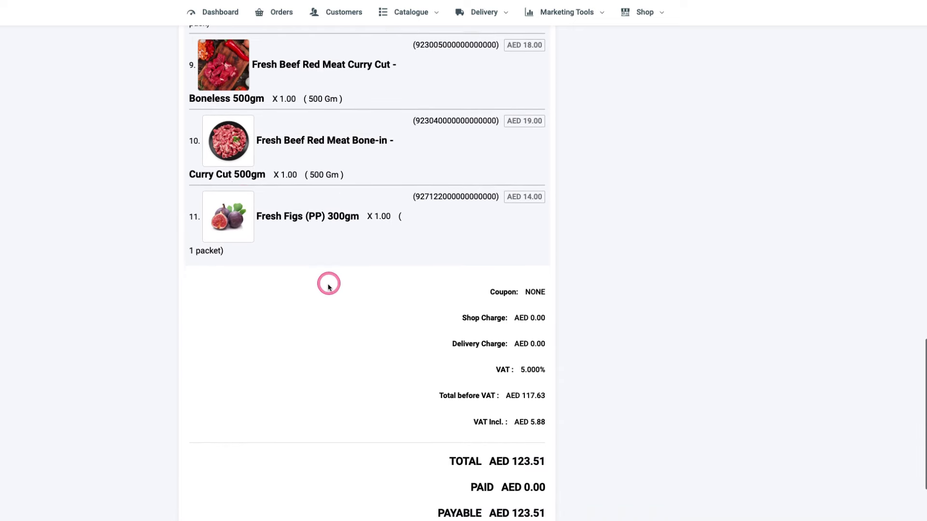
scroll(299, 290, down, 1)
scroll(301, 338, down, 3)
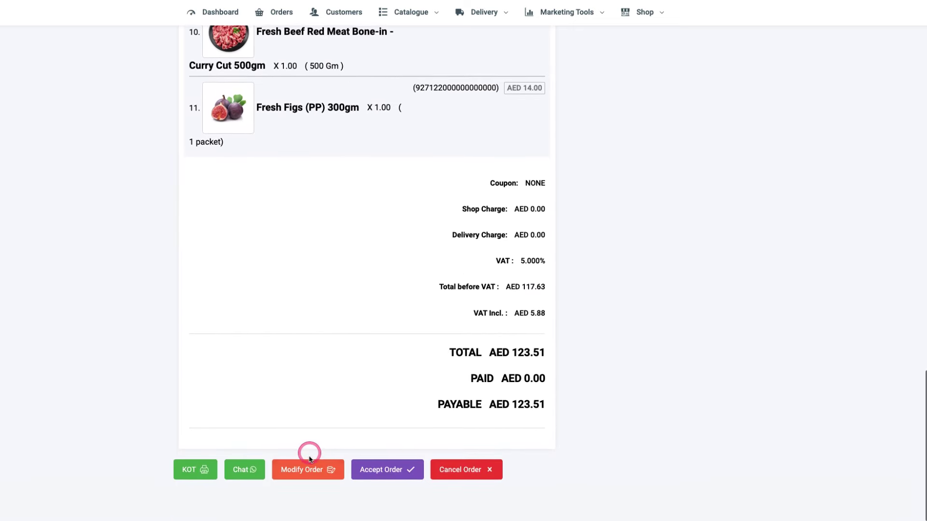
scroll(333, 360, up, 4)
scroll(354, 226, up, 15)
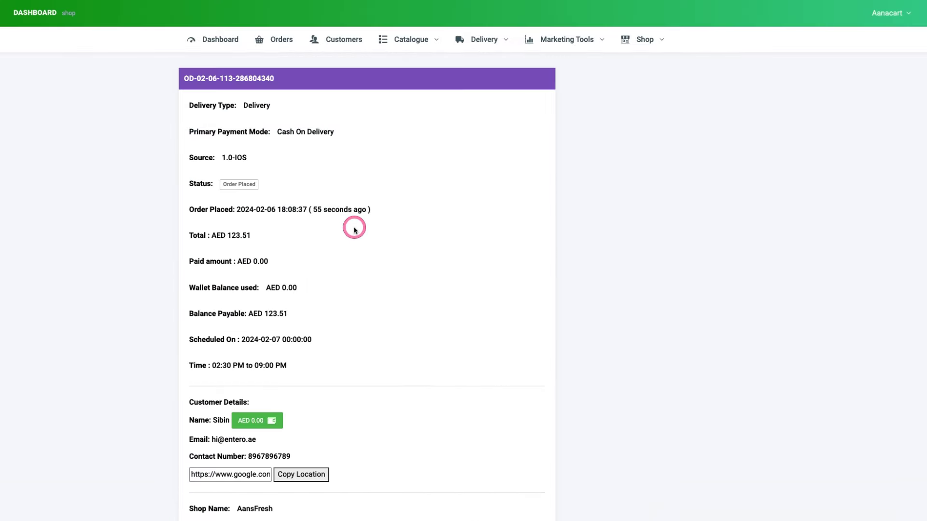
scroll(354, 227, down, 10)
scroll(354, 230, down, 8)
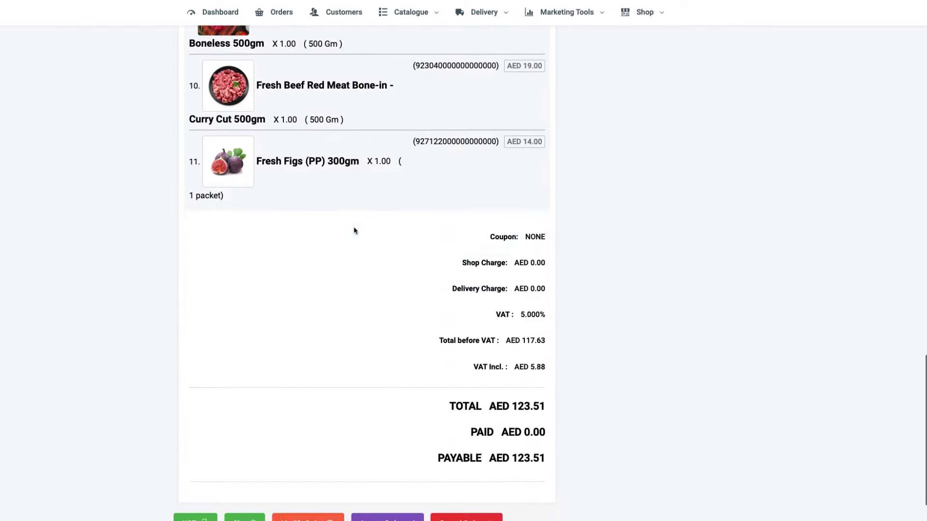
scroll(354, 230, up, 15)
key(alt+Left)
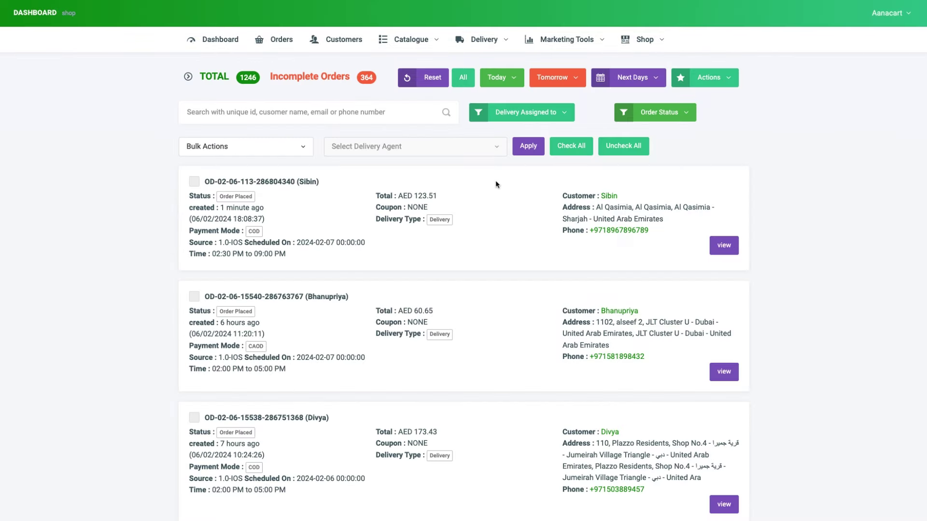
Switch to the chatbot builder and examine the Ecom Bot flow's minimum order, address confirmation and delivery groups
click(484, 39)
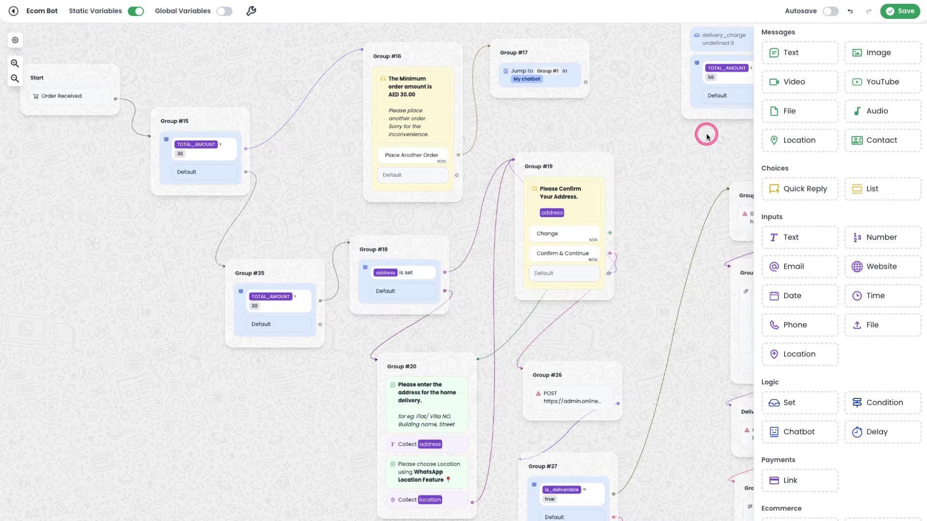
click(678, 173)
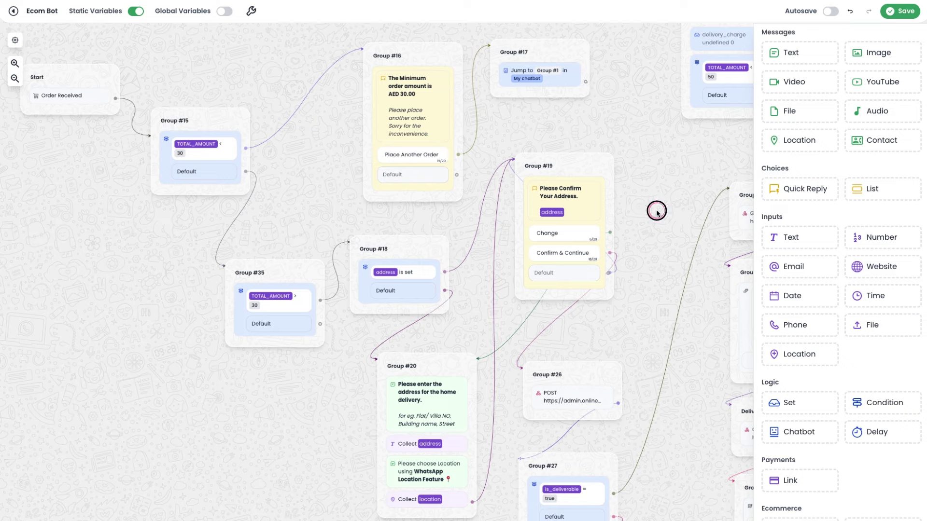
drag(656, 209, 534, 212)
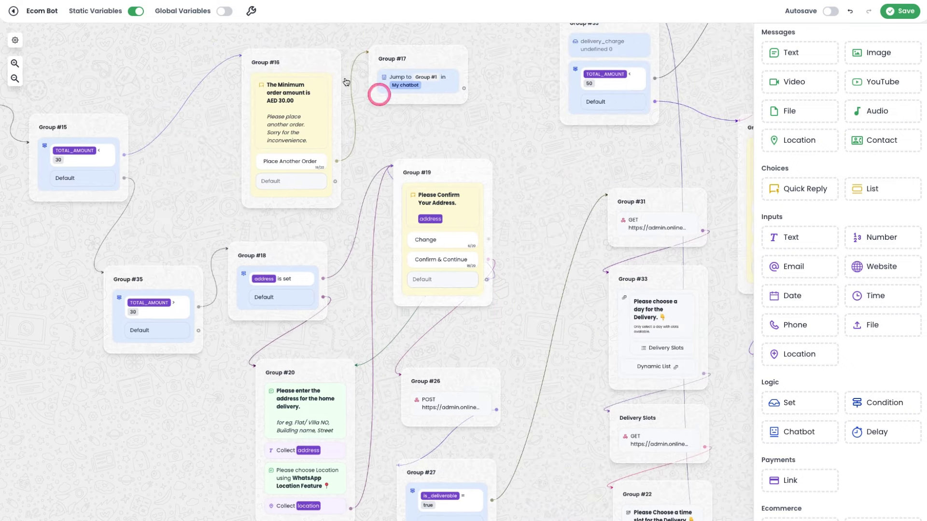
drag(543, 171, 615, 173)
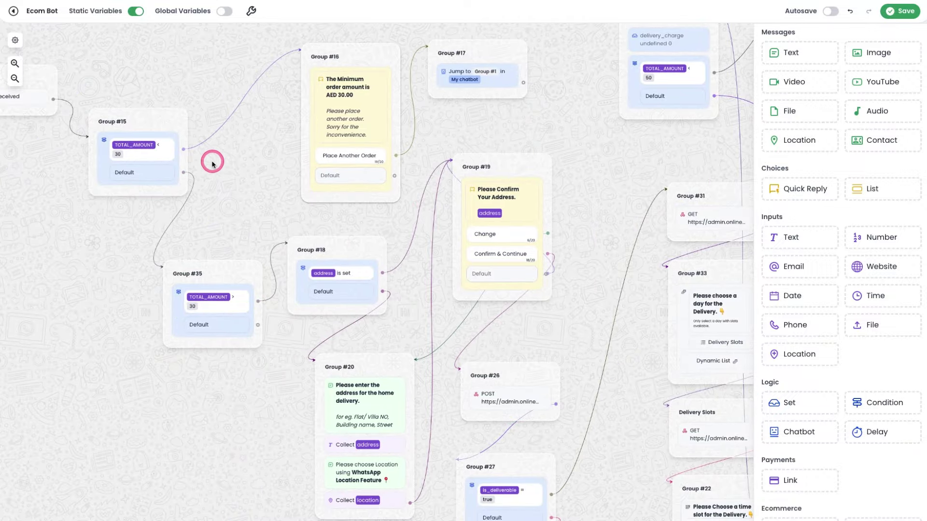
drag(234, 205, 306, 210)
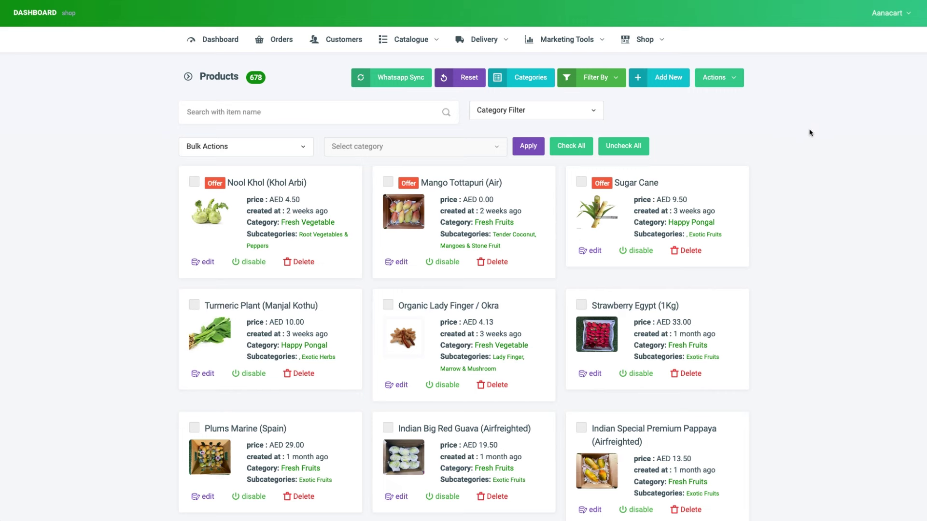
Switch back to the shop admin dashboard and open the orders list
click(801, 119)
click(284, 44)
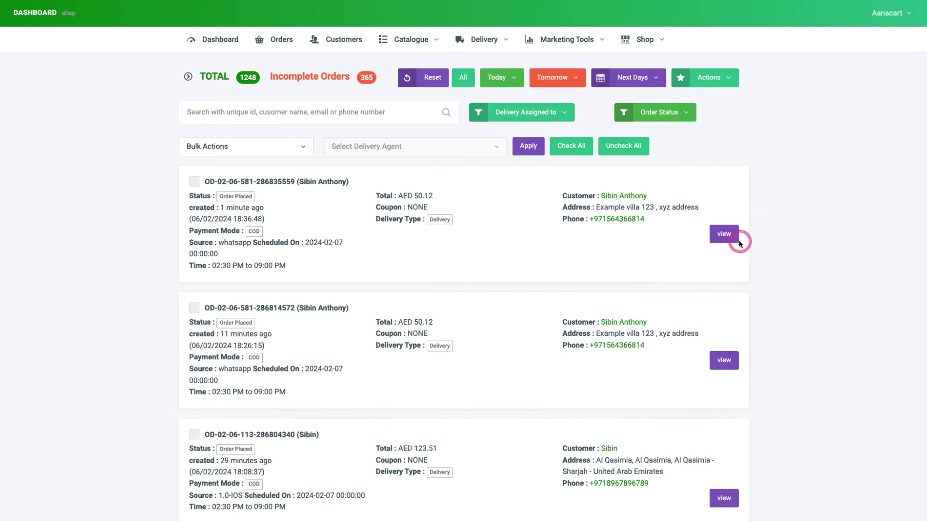
Compare the source recorded on the WhatsApp orders with that of the iOS order in the orders list
scroll(338, 249, down, 1)
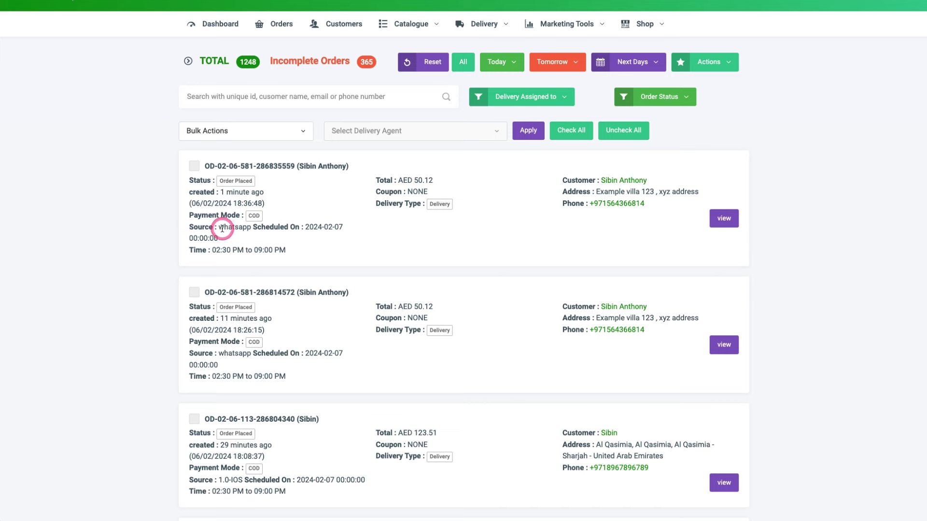
drag(224, 227, 251, 227)
scroll(251, 408, down, 2)
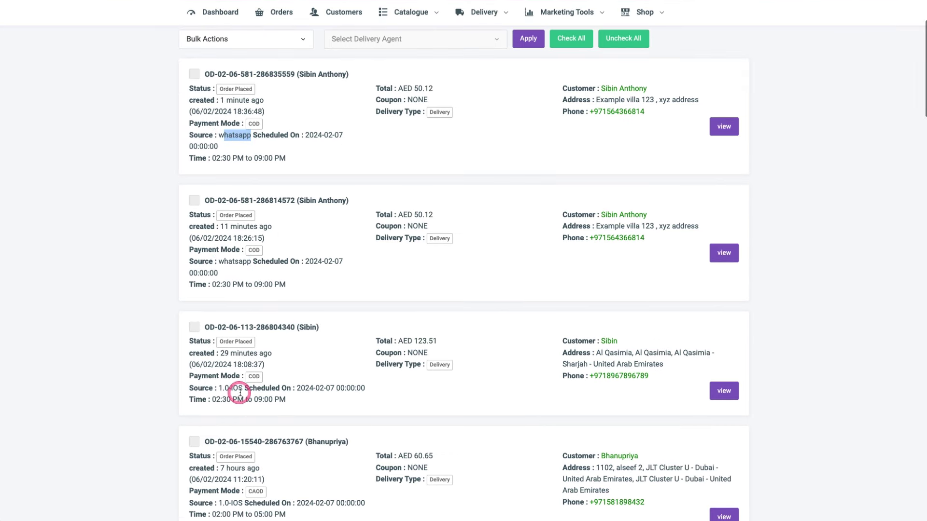
drag(243, 388, 218, 389)
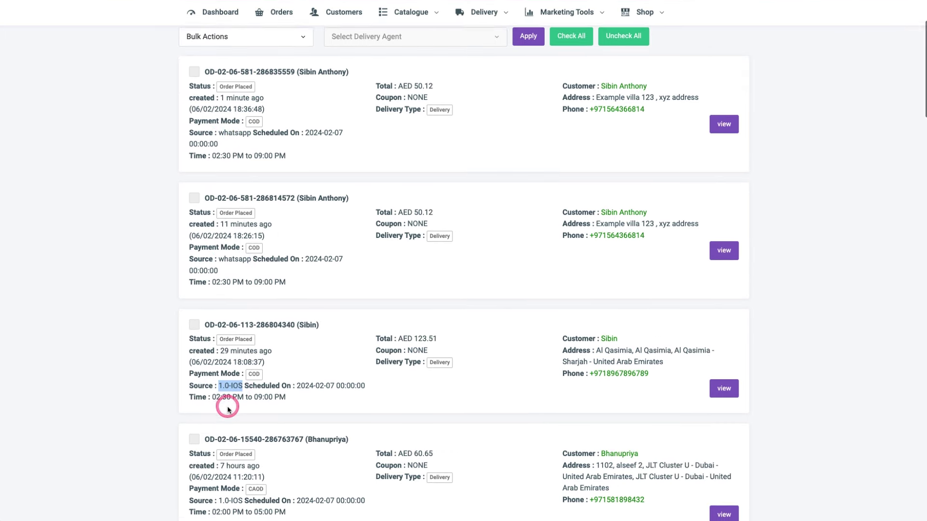
scroll(227, 386, down, 1)
scroll(237, 366, up, 3)
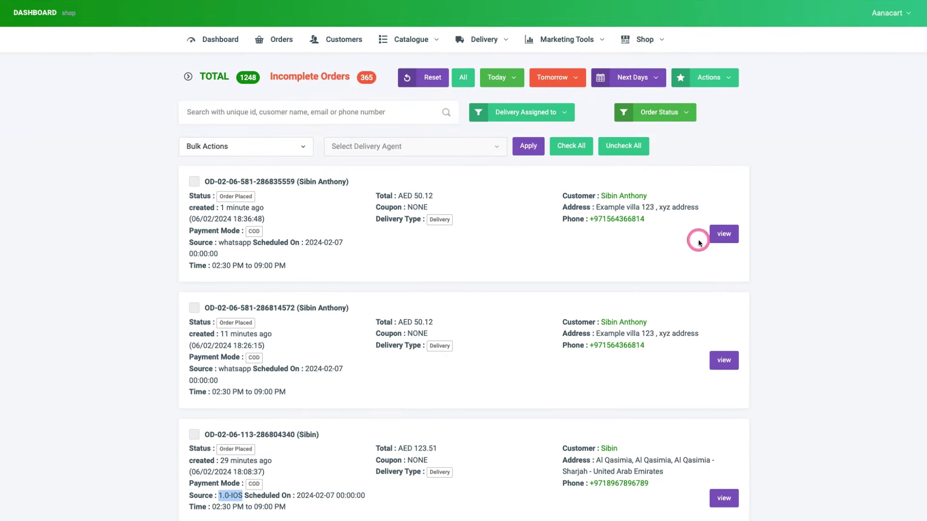
Open the newest WhatsApp order and review its delivery details, ordered items, VAT and payable total
click(723, 234)
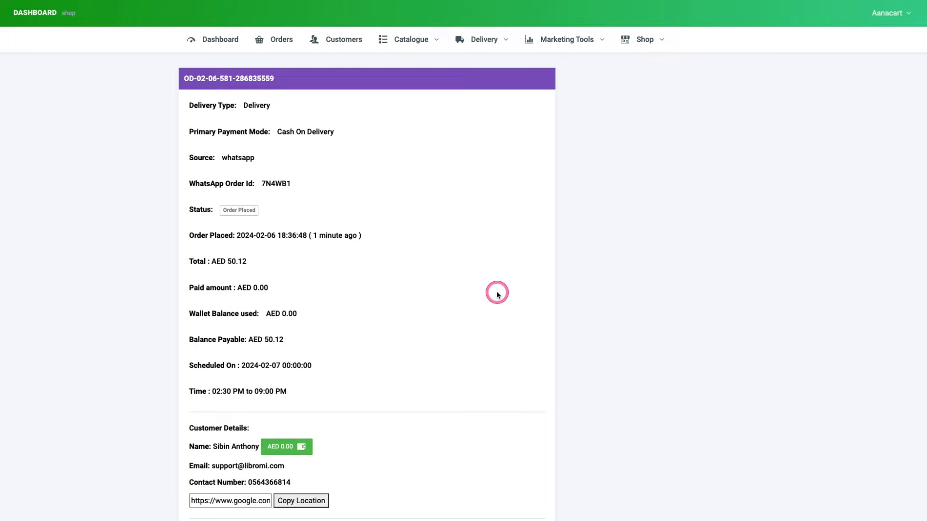
scroll(498, 294, down, 10)
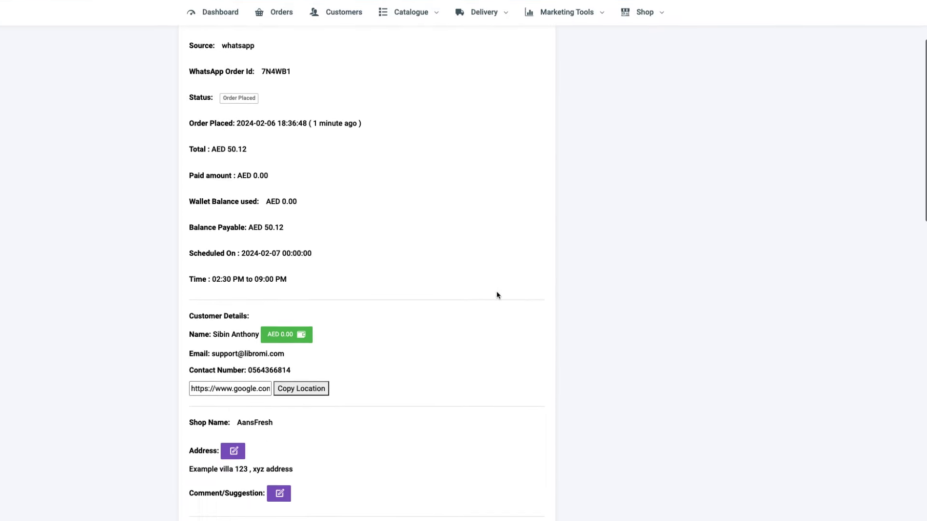
scroll(497, 295, down, 1)
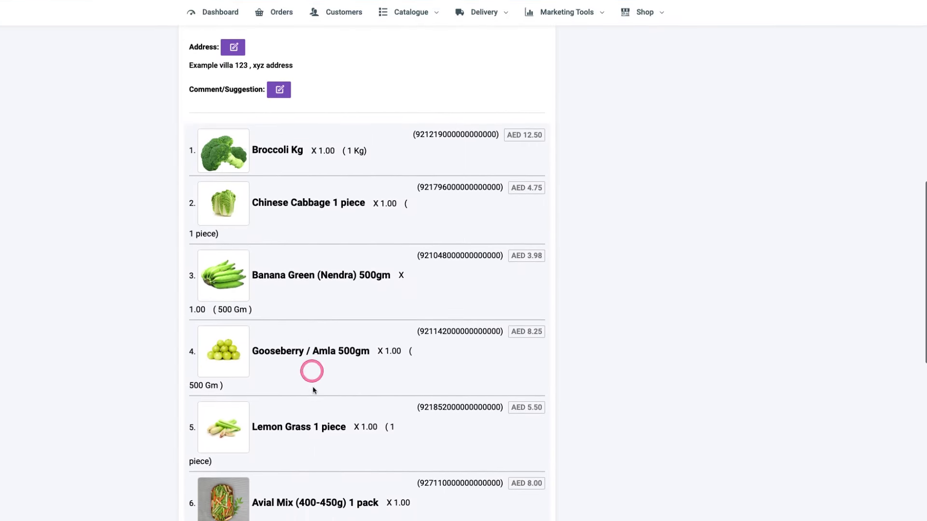
scroll(499, 255, down, 9)
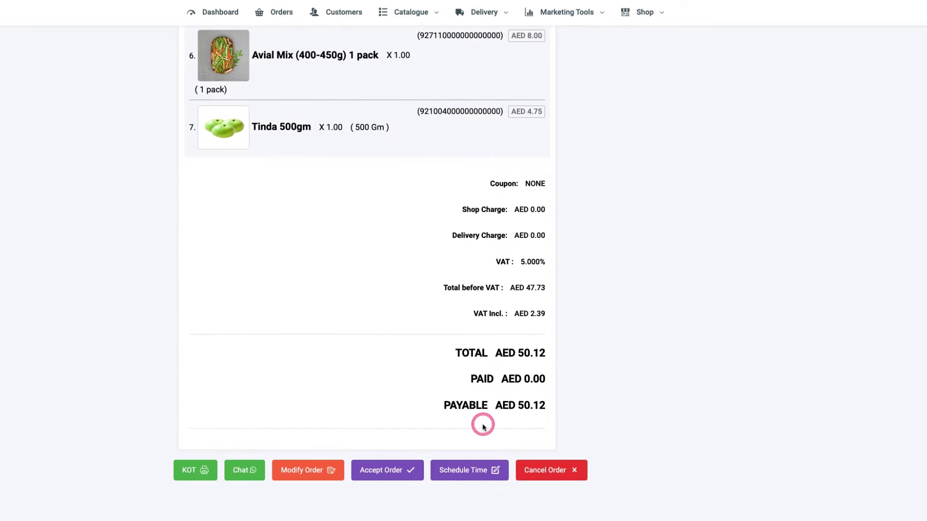
scroll(481, 425, up, 4)
scroll(483, 426, down, 4)
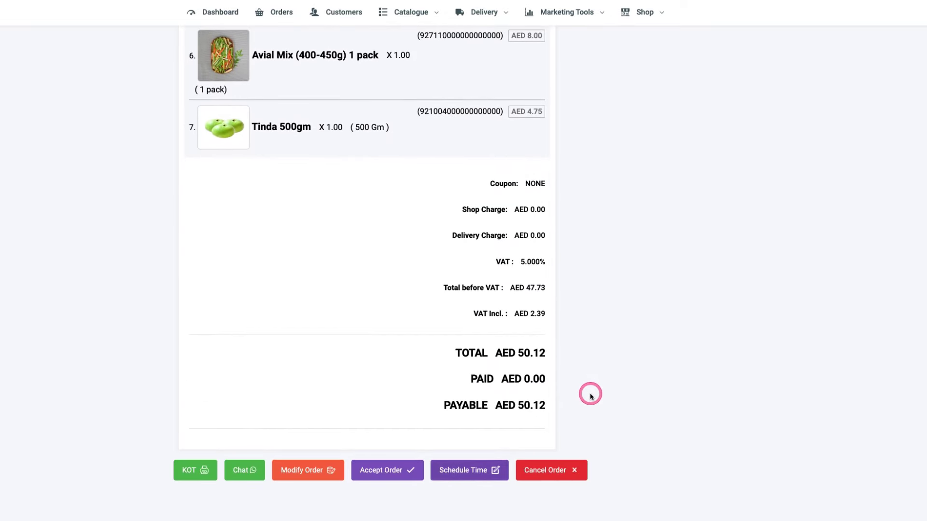
View the order's delivery schedule options, close them without choosing a date, and return to the order header
click(475, 470)
click(441, 58)
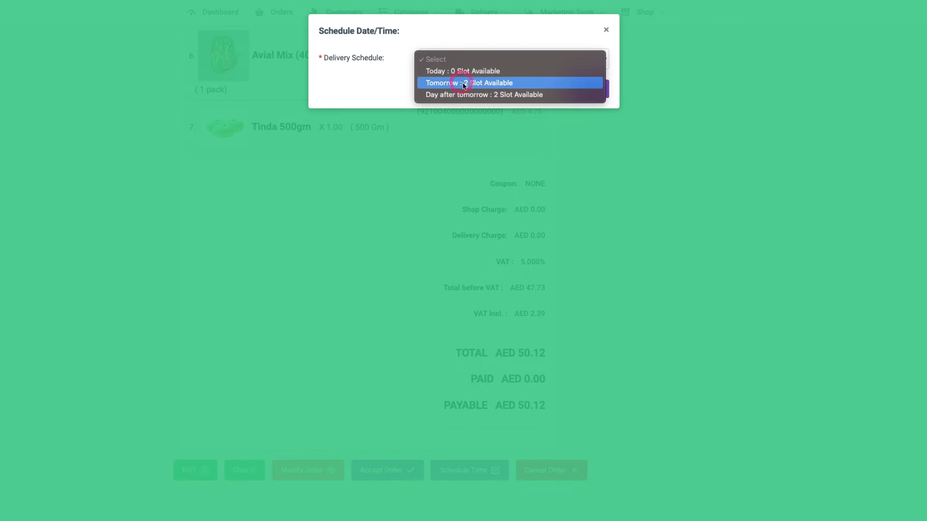
click(607, 30)
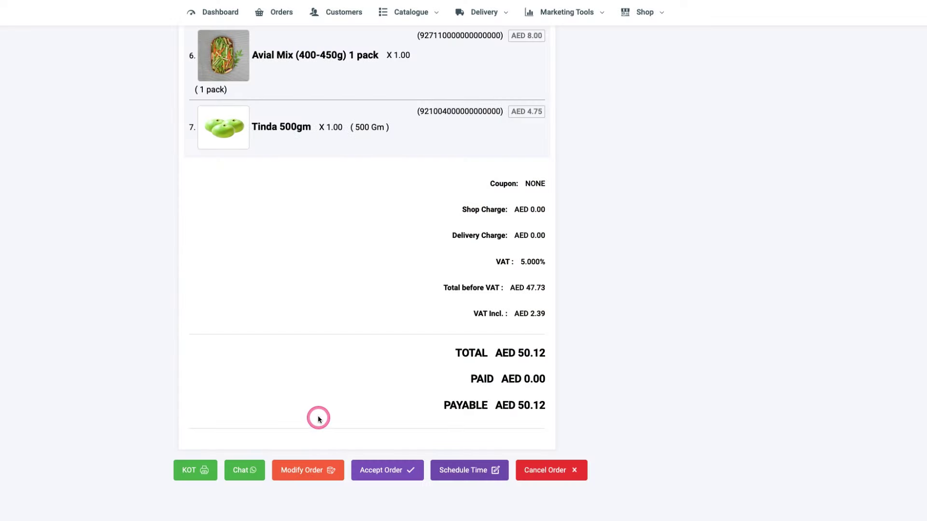
scroll(319, 420, up, 10)
scroll(319, 418, up, 5)
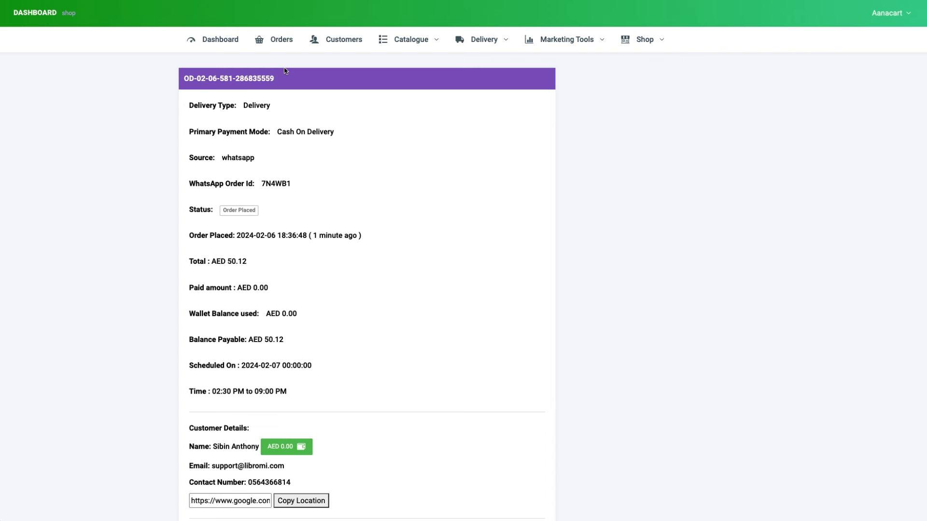
Switch to the chatbot builder and examine the start of the Ecom Bot flow, from Order Received to the TOTAL_AMOUNT condition
click(782, 43)
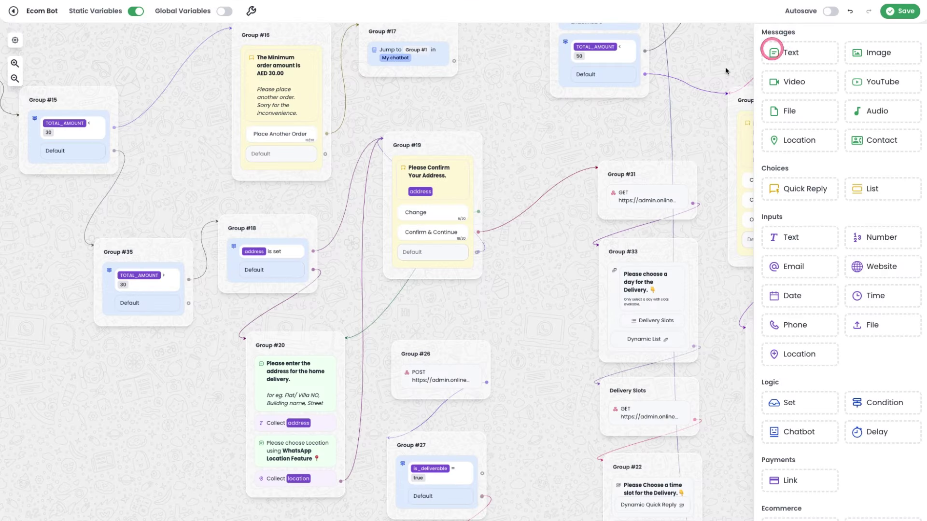
scroll(189, 175, up, 1)
drag(190, 176, 321, 215)
scroll(363, 199, up, 1)
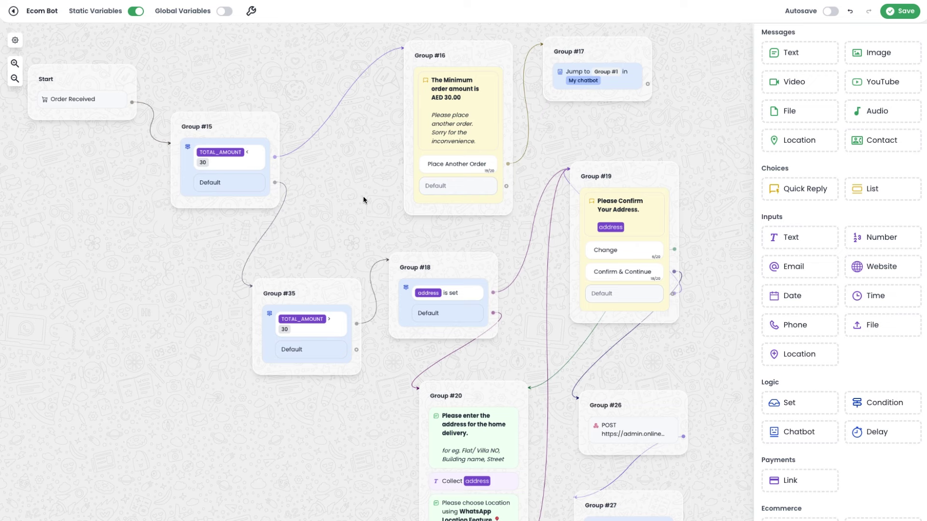
drag(363, 208, 135, 252)
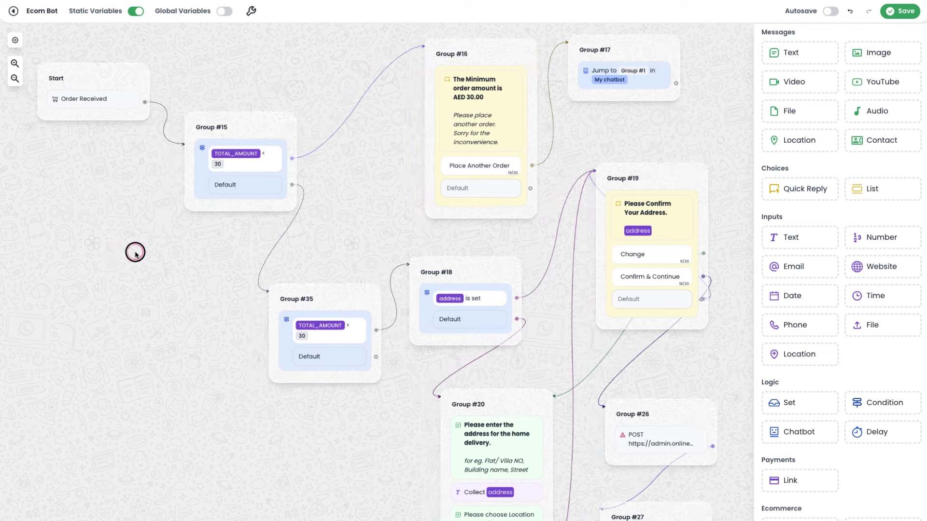
scroll(135, 252, up, 2)
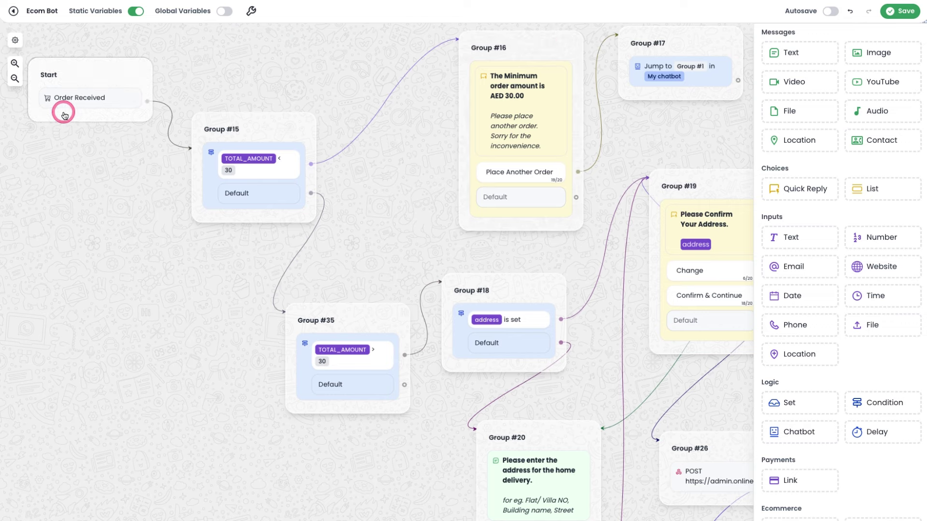
scroll(62, 109, up, 1)
scroll(62, 186, up, 1)
drag(63, 186, 217, 248)
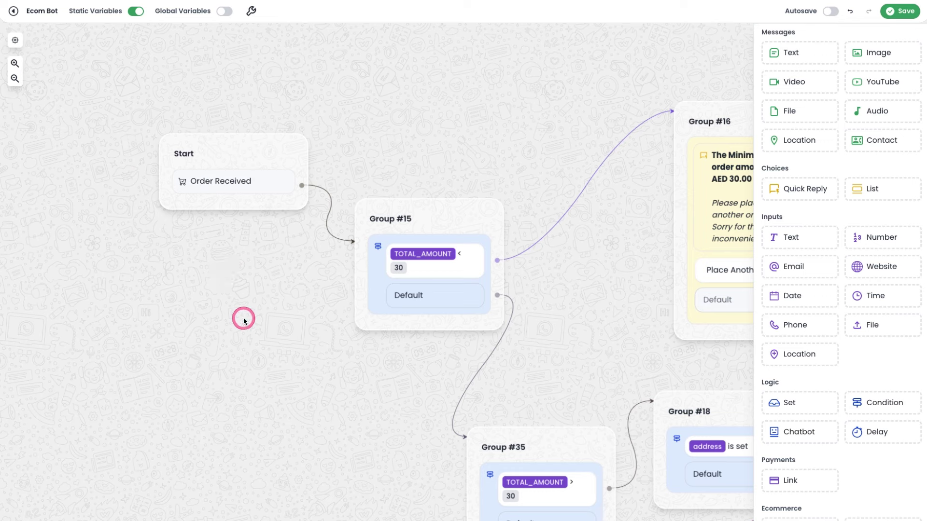
drag(242, 319, 135, 234)
scroll(135, 234, down, 2)
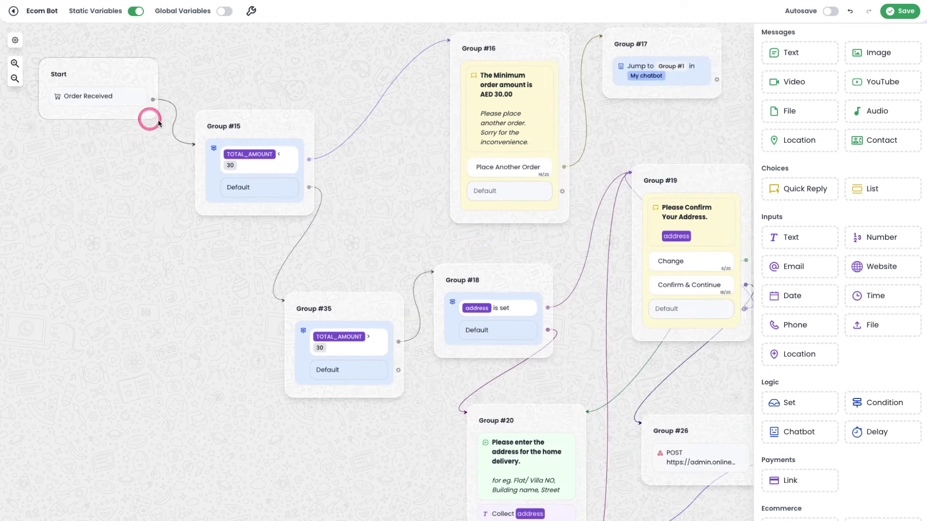
Add an unconfigured Condition block as a new group in the empty area below the Start group
scroll(838, 373, down, 6)
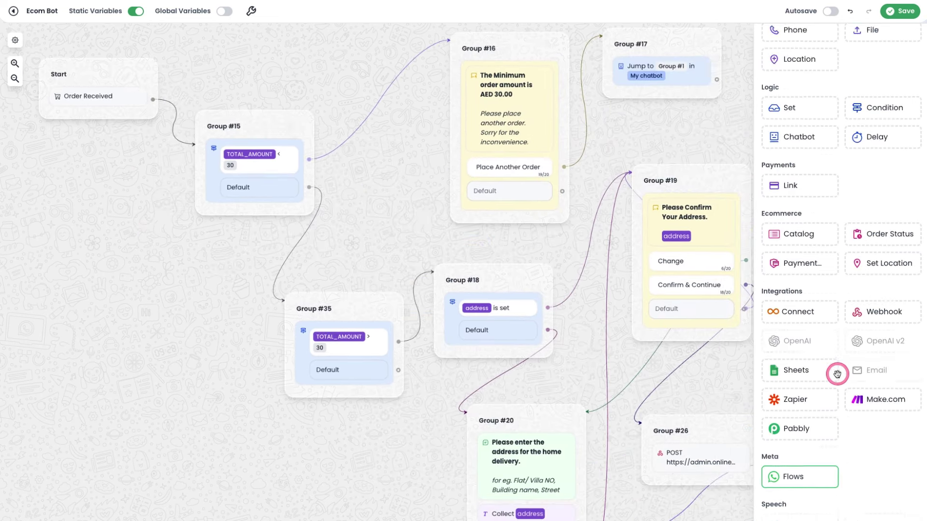
scroll(893, 206, up, 2)
drag(888, 224, 117, 279)
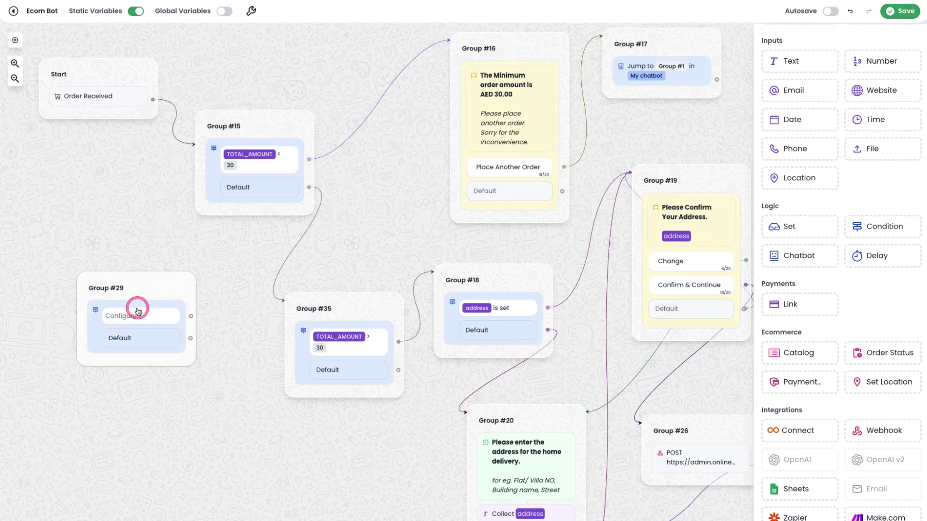
Inspect the TOTAL_AMOUNT comparison in Group #15 and its path to the minimum order message and chatbot jump
click(258, 168)
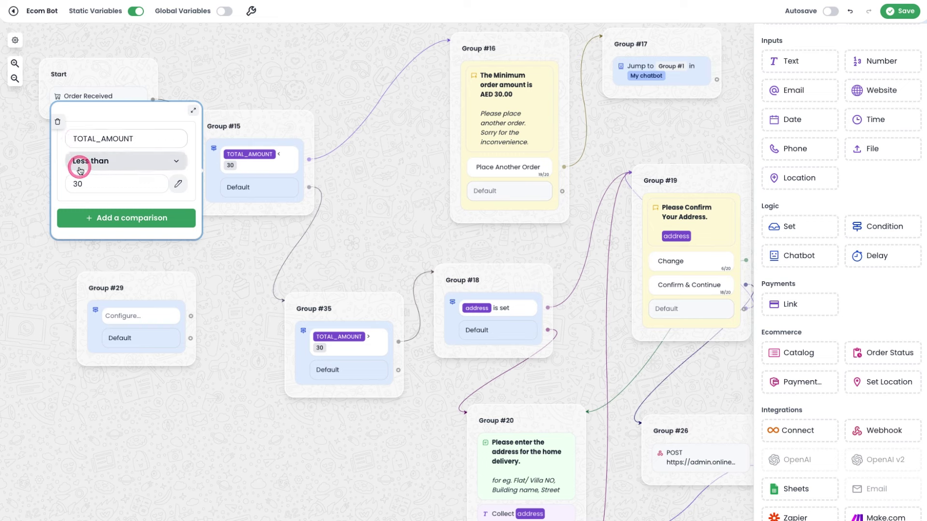
click(277, 253)
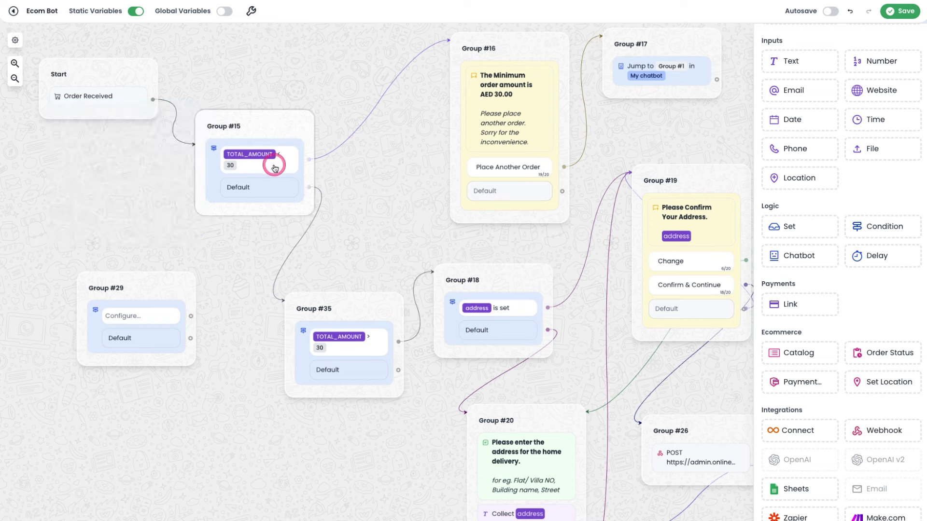
drag(358, 184, 325, 198)
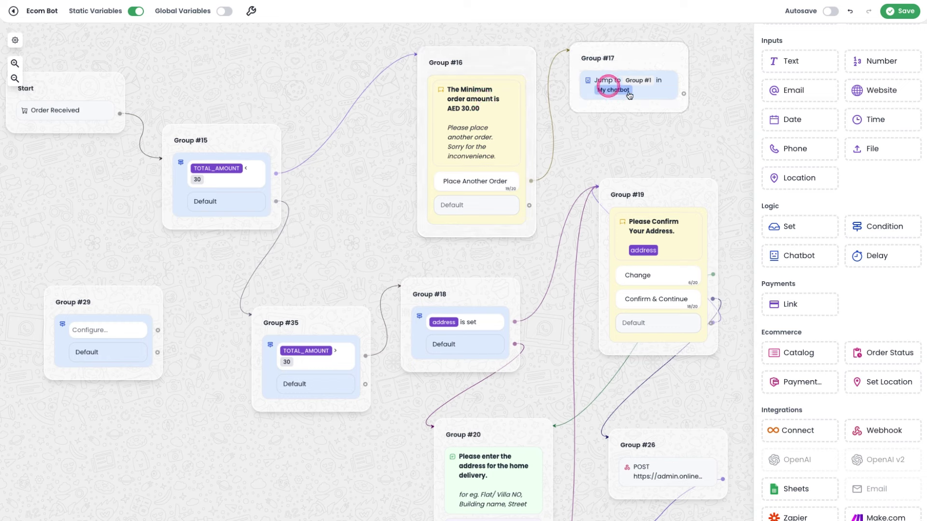
Delete the unconfigured condition group below the Start group
scroll(209, 137, down, 1)
scroll(209, 137, left, 1)
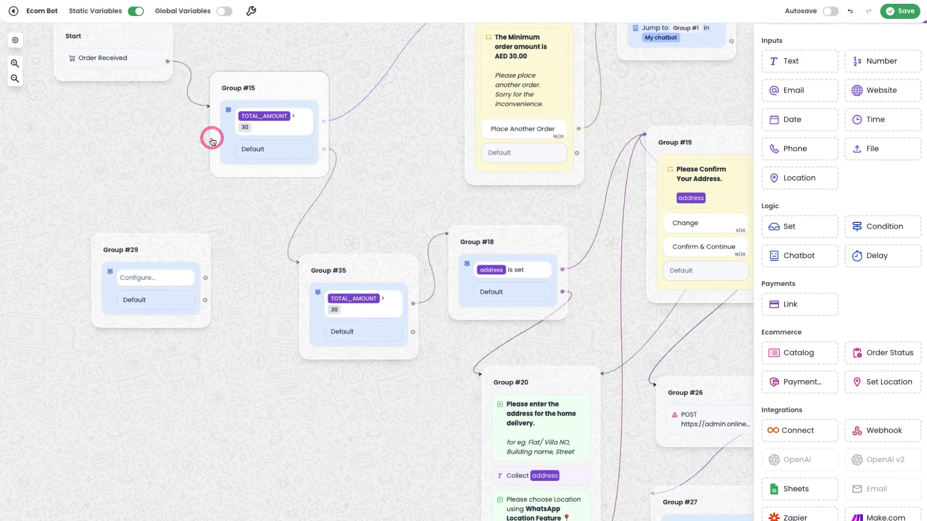
right_click(192, 248)
click(220, 273)
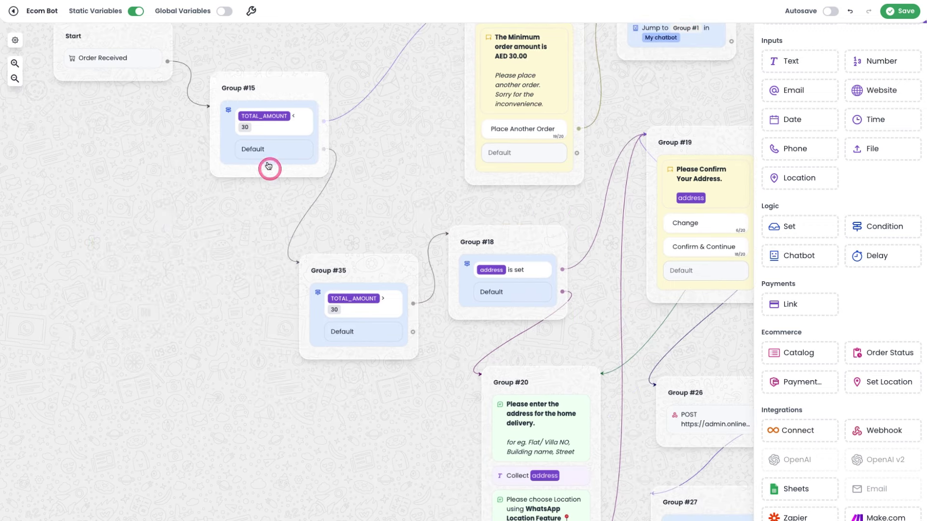
Follow the flow from the order amount checks to the address entry, address confirmation and deliverability groups
scroll(380, 184, up, 1)
scroll(380, 184, up, 1)
scroll(294, 104, down, 2)
scroll(295, 104, right, 2)
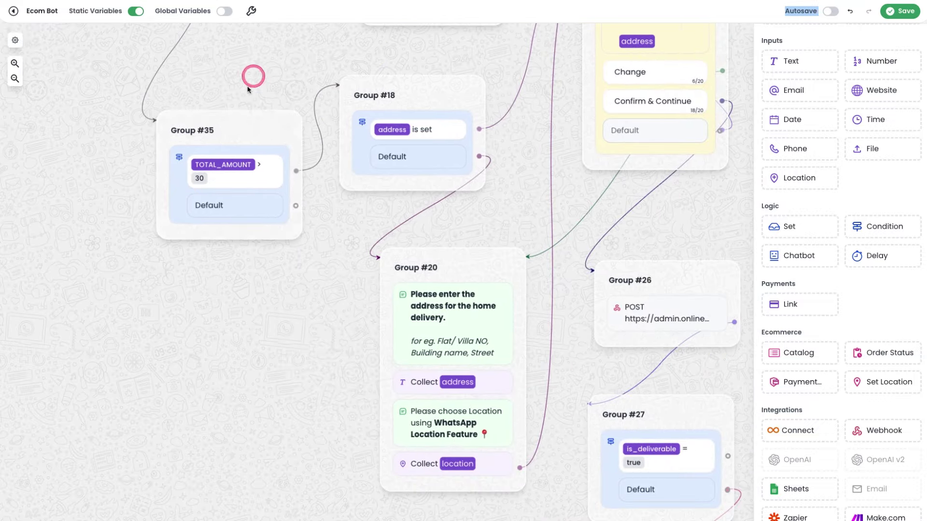
scroll(266, 320, down, 1)
scroll(165, 344, up, 2)
scroll(166, 343, right, 2)
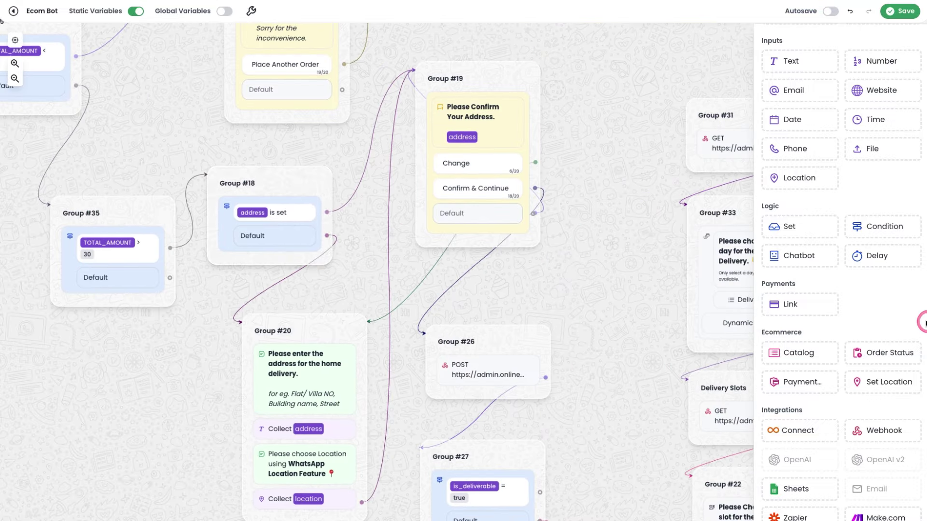
Open the address condition in Group #18, view its available comparison operators, and close it without changes
scroll(801, 221, down, 1)
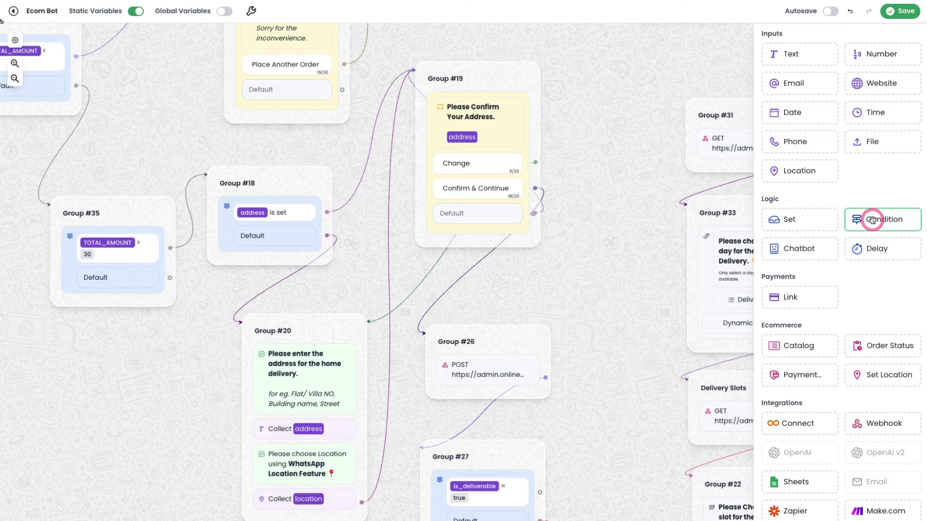
drag(872, 220, 305, 231)
click(314, 230)
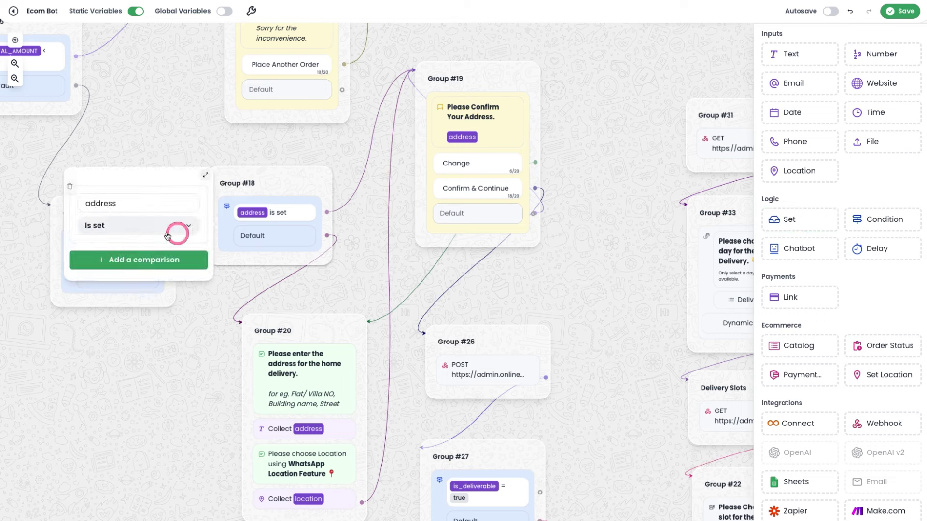
click(103, 231)
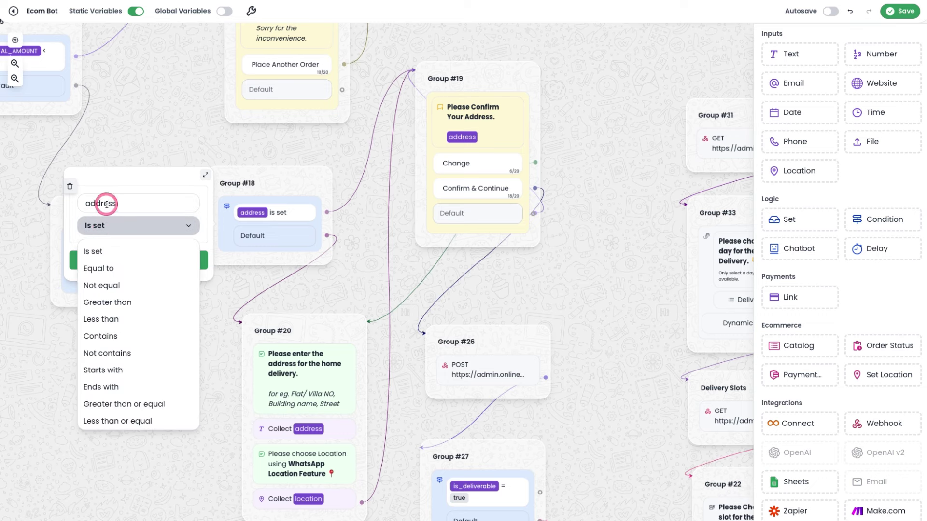
click(252, 266)
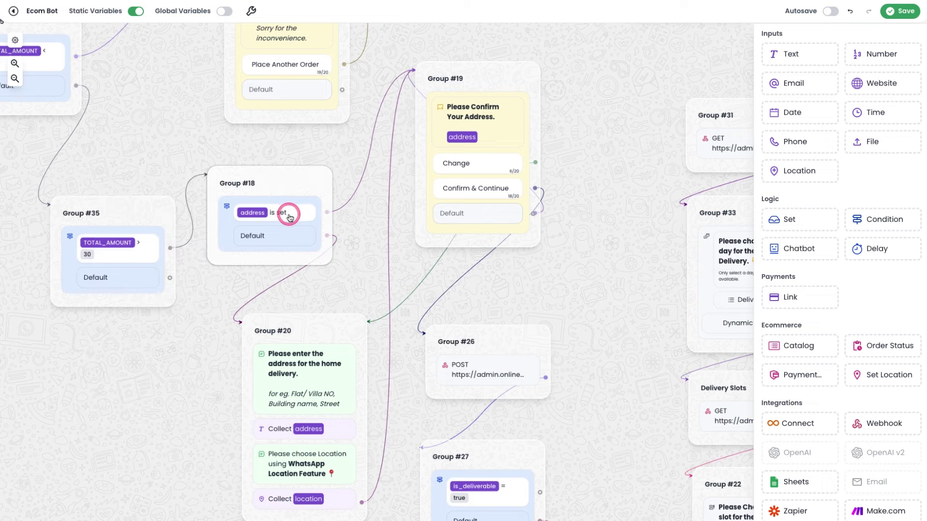
Examine the Group #18 branches leading to address confirmation in Group #19 and address collection in Group #20
scroll(289, 215, up, 3)
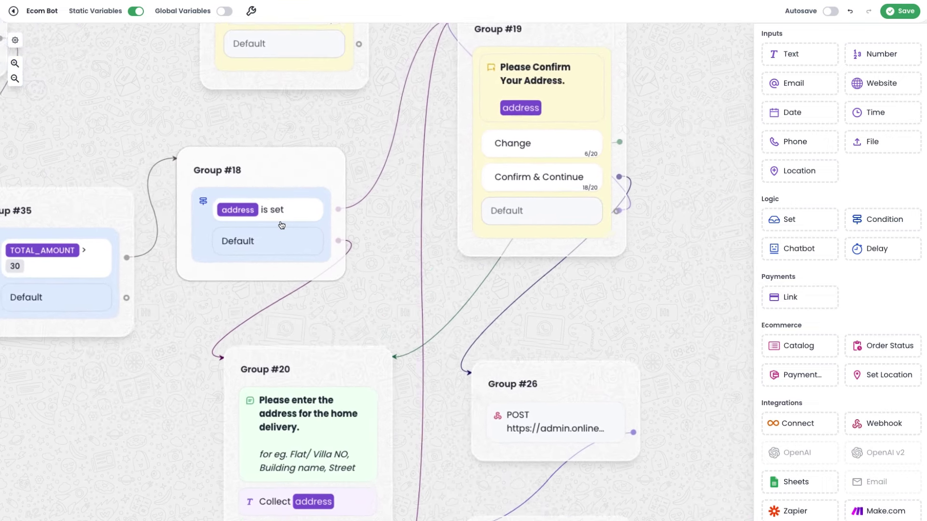
scroll(281, 225, down, 2)
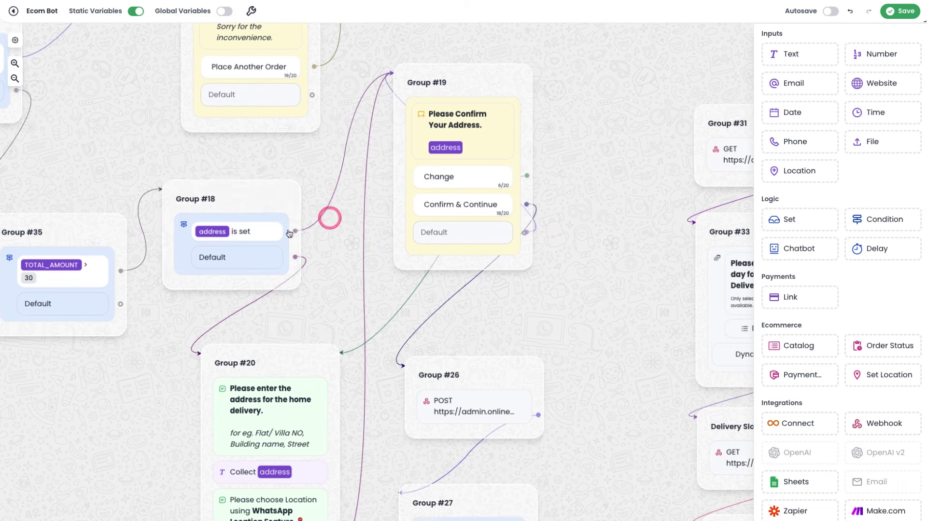
click(262, 235)
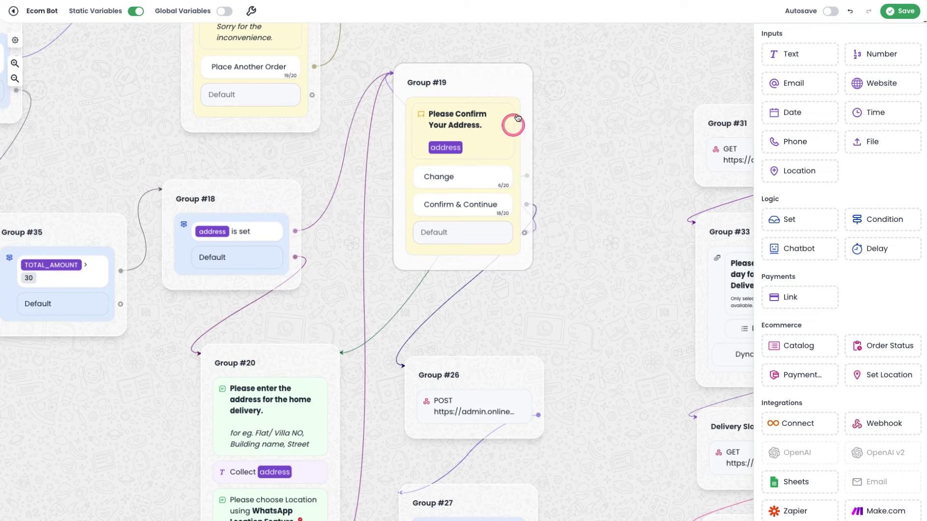
drag(324, 313, 329, 186)
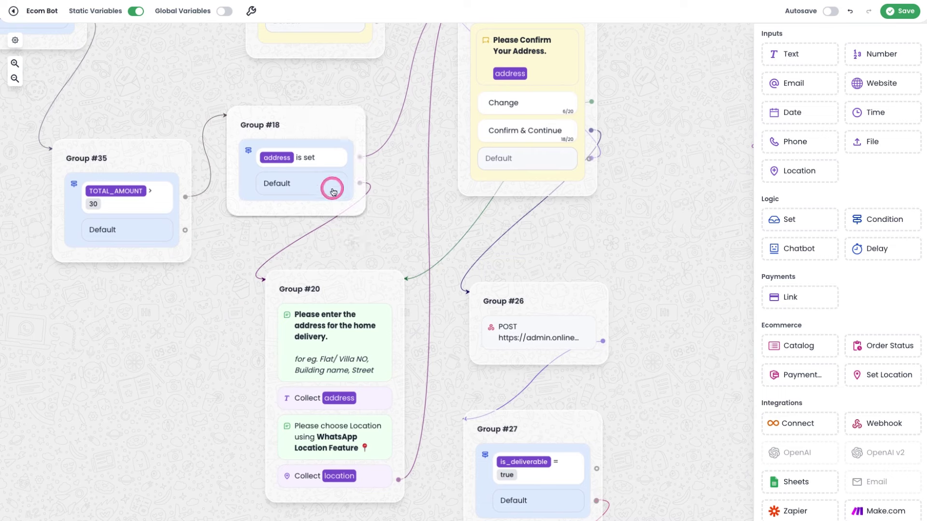
Examine the address collection in Group #20, the Change and Confirm & Continue branches in Group #19, and the webhook in Group #26
drag(375, 216, 314, 193)
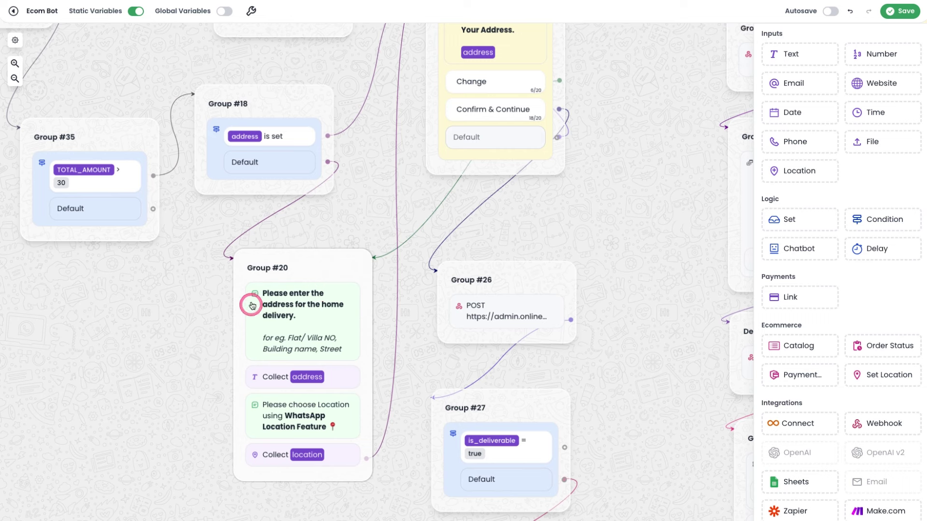
scroll(280, 422, down, 3)
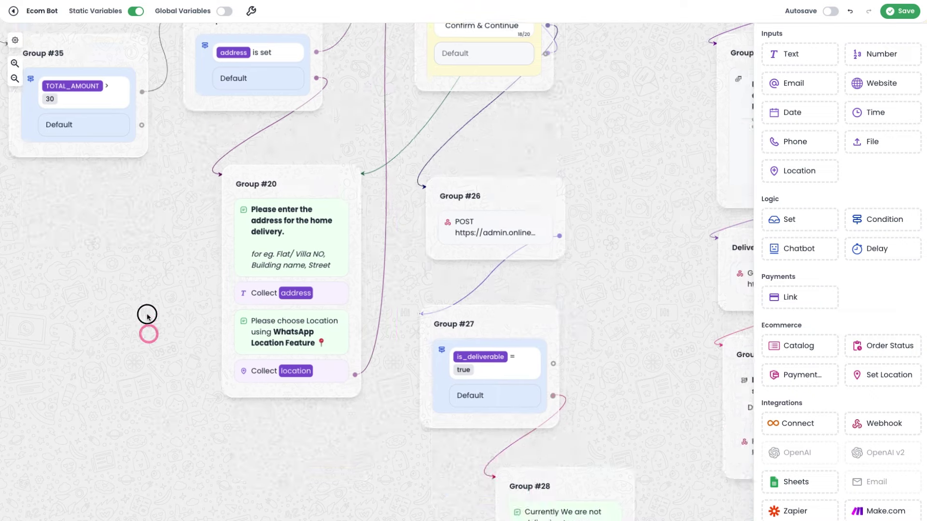
scroll(613, 206, up, 3)
scroll(613, 205, up, 3)
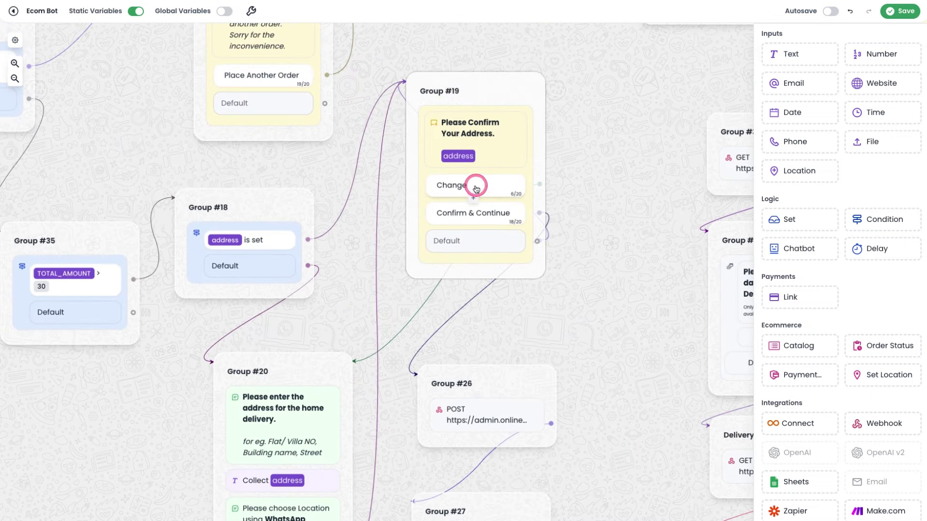
drag(531, 186, 282, 379)
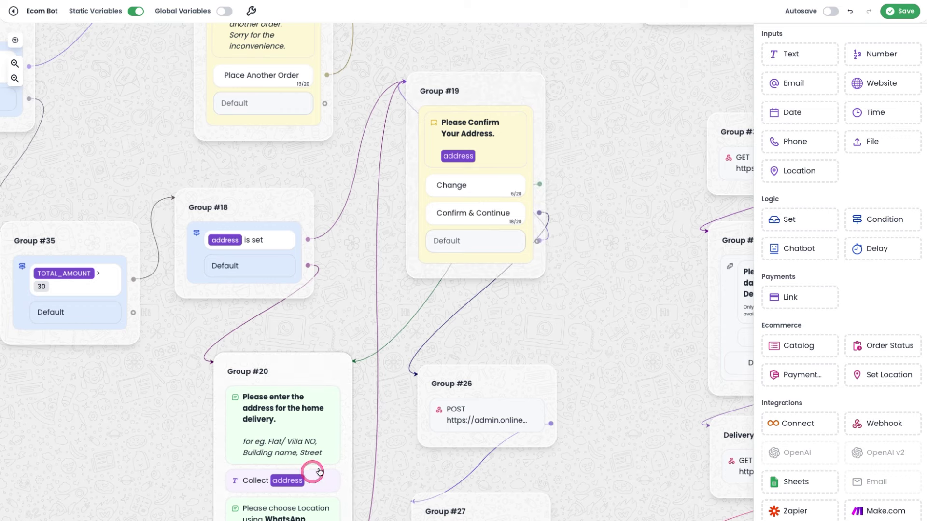
drag(567, 310, 515, 289)
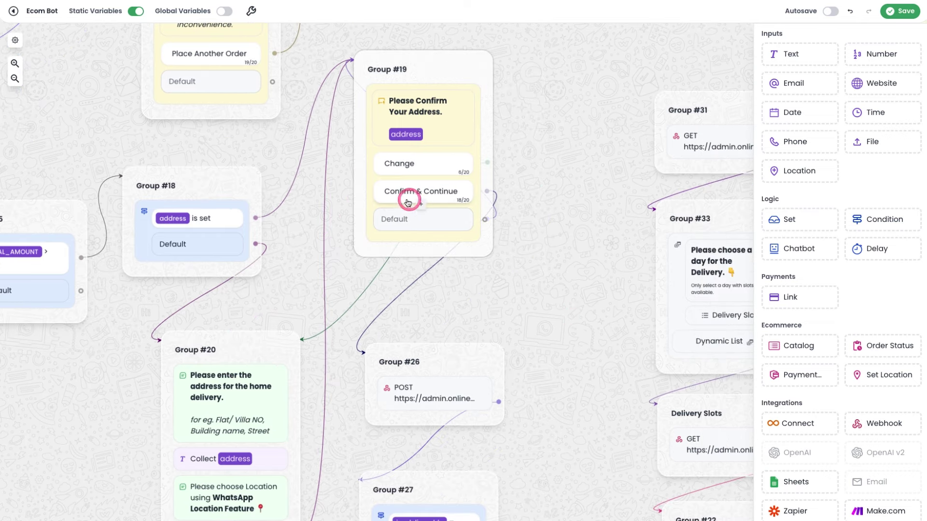
drag(515, 326, 445, 184)
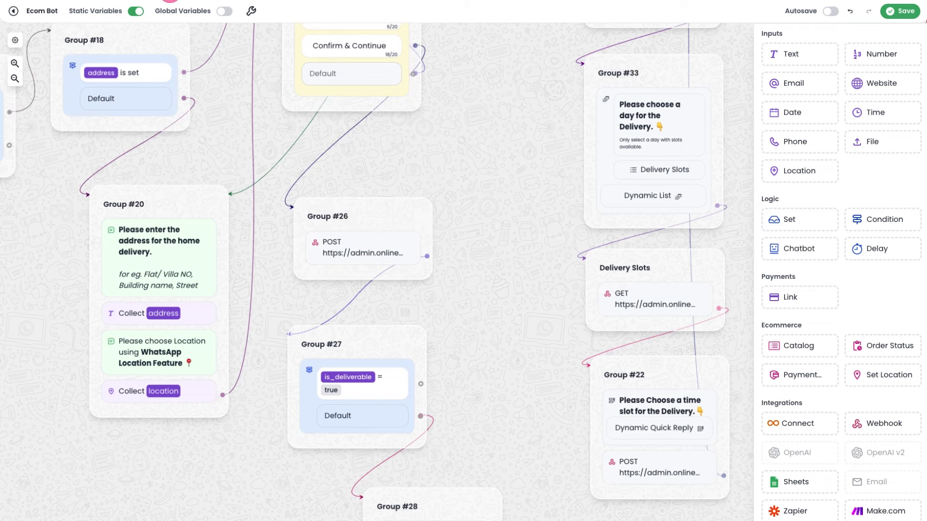
Switch to Postman, review the update-address request's JSON body, and expand the request to show its saved example
key(alt+Tab)
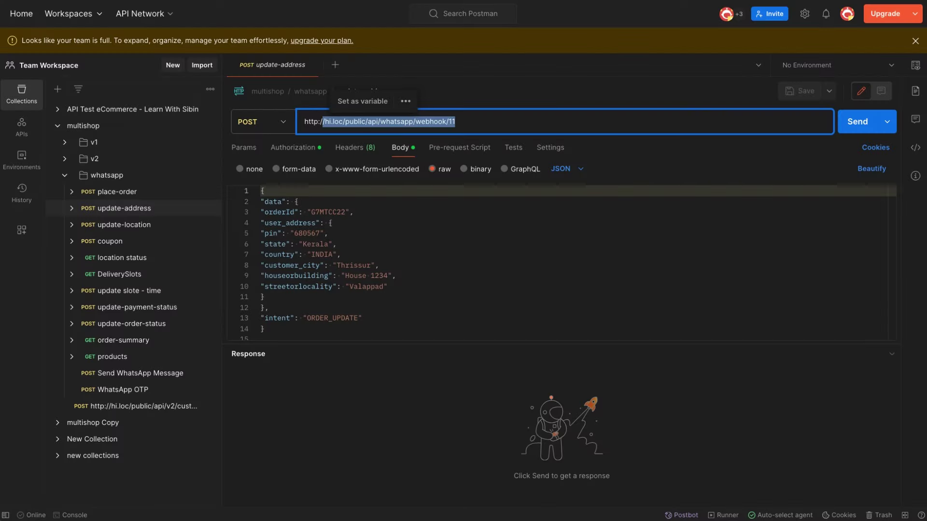
click(423, 275)
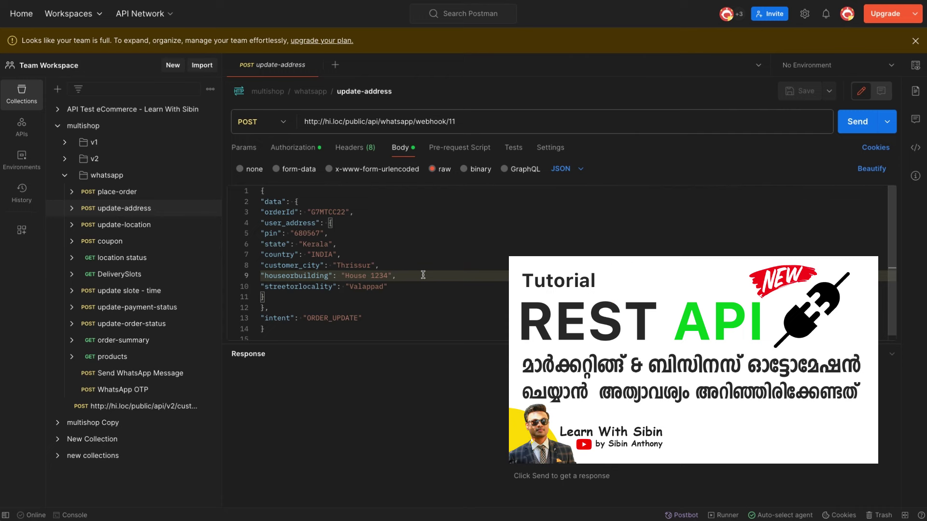
click(429, 238)
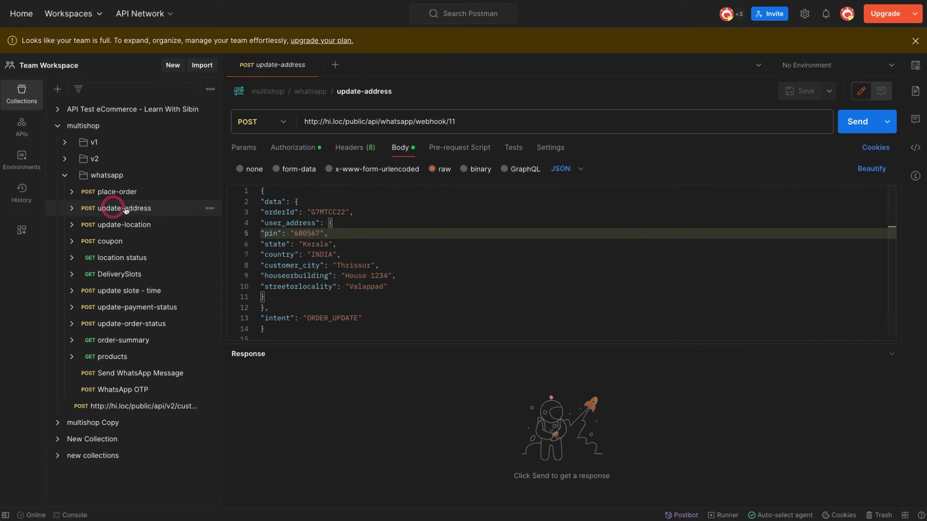
click(71, 208)
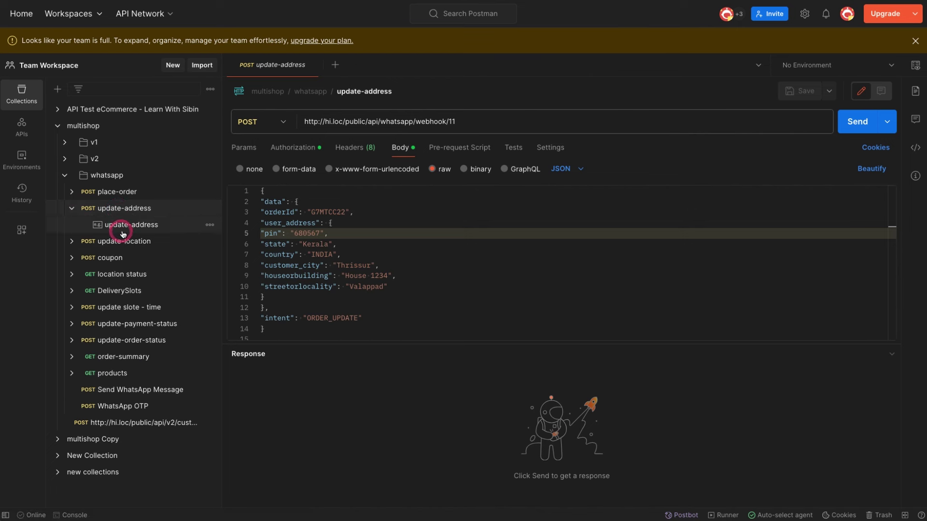
click(383, 264)
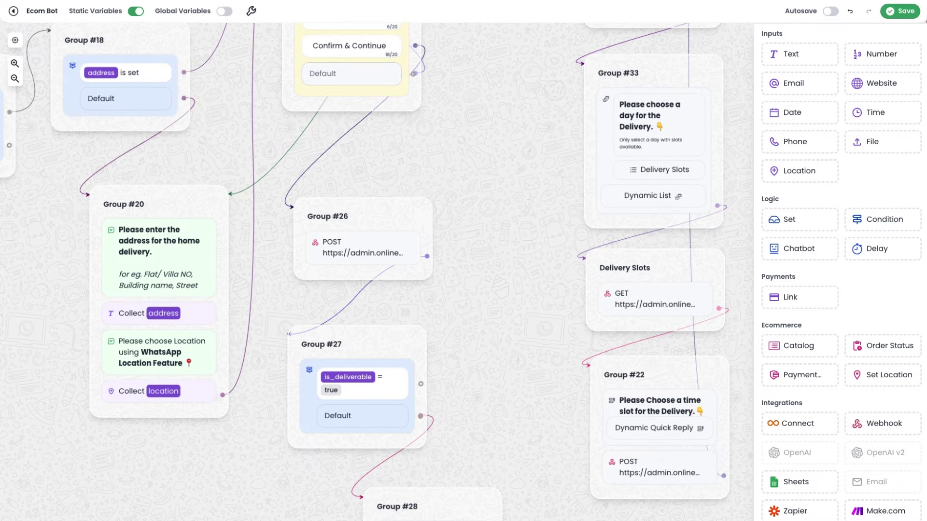
Connect the is_deliverable = true branch of Group #27 to the delivery slots webhook in Group #31
drag(471, 322, 436, 234)
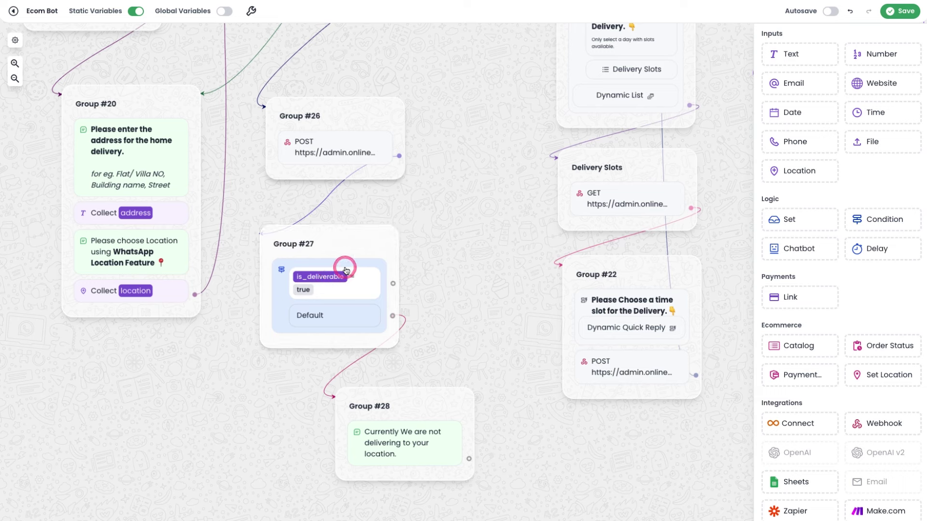
click(332, 289)
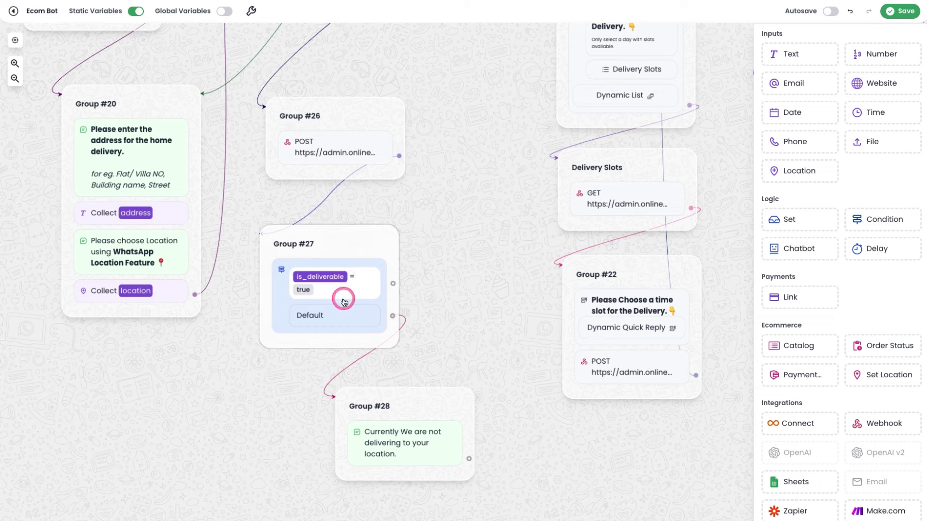
scroll(343, 299, up, 1)
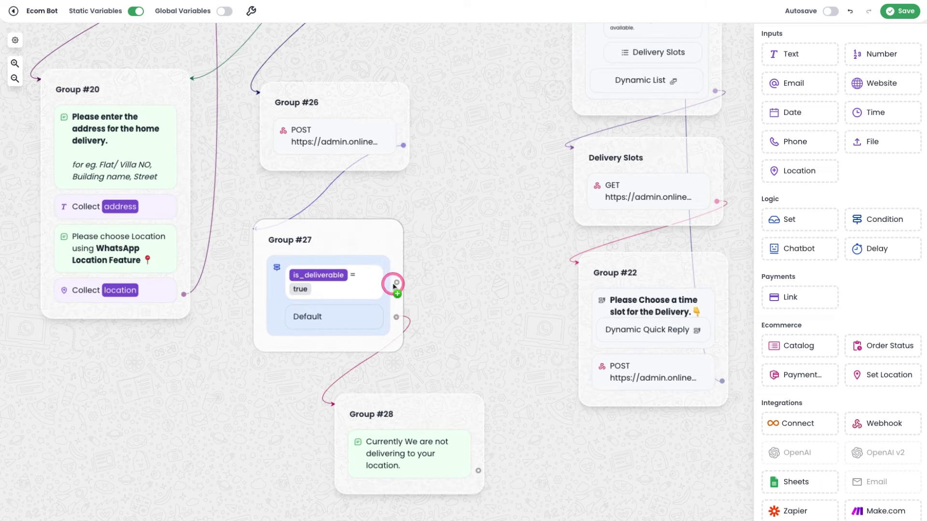
drag(467, 296, 345, 396)
scroll(444, 33, up, 5)
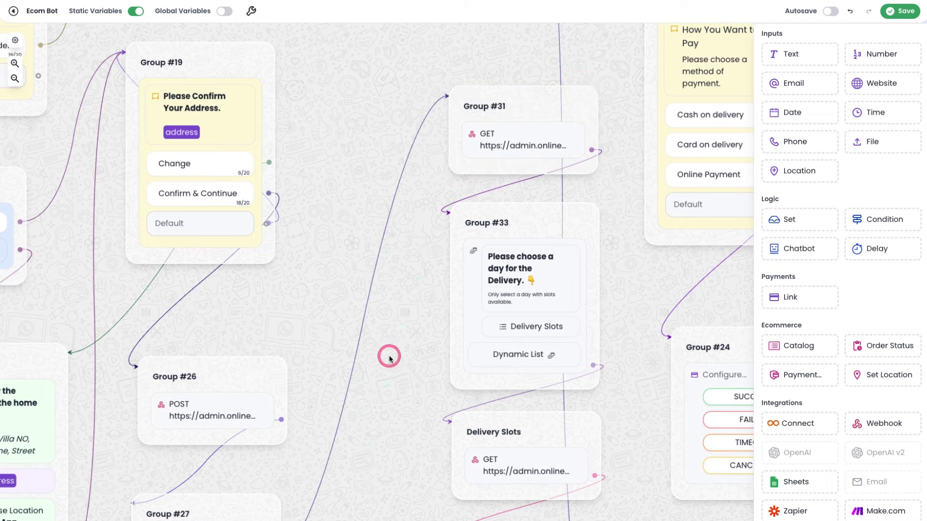
Trace the Group #27 branches to the non-delivery message in Group #28 and to the webhook in Group #31
scroll(386, 356, down, 8)
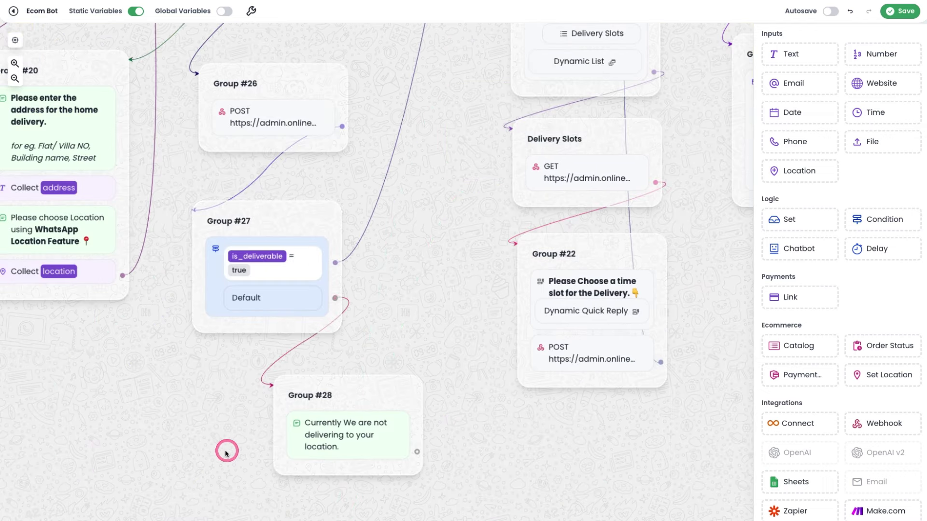
drag(227, 451, 224, 335)
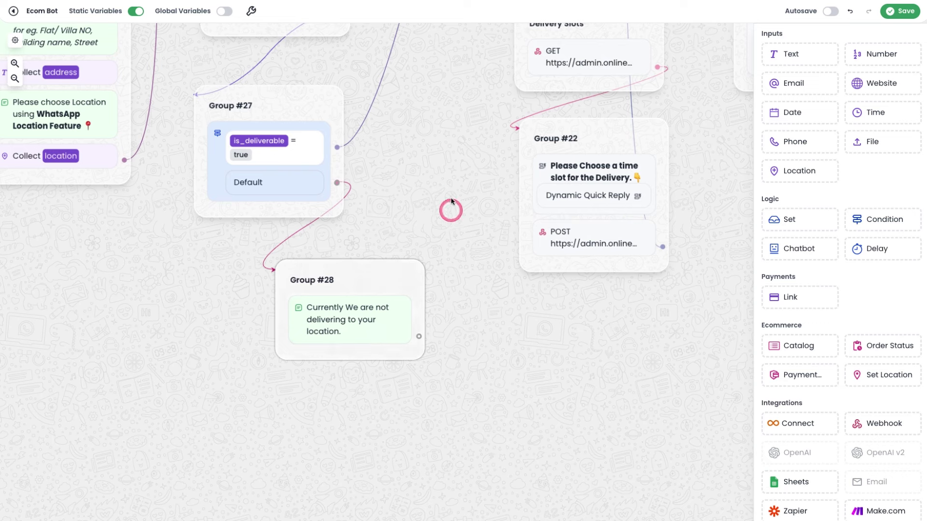
scroll(437, 175, up, 1)
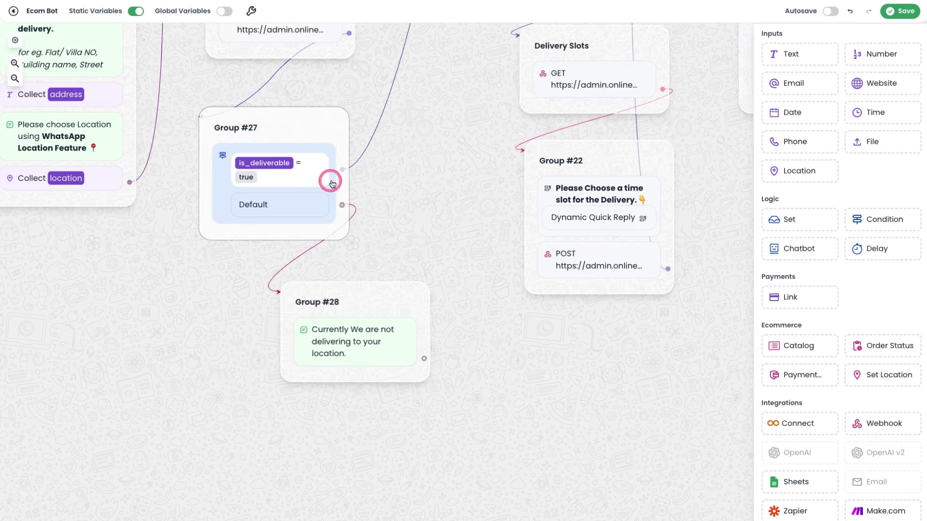
drag(439, 109, 393, 336)
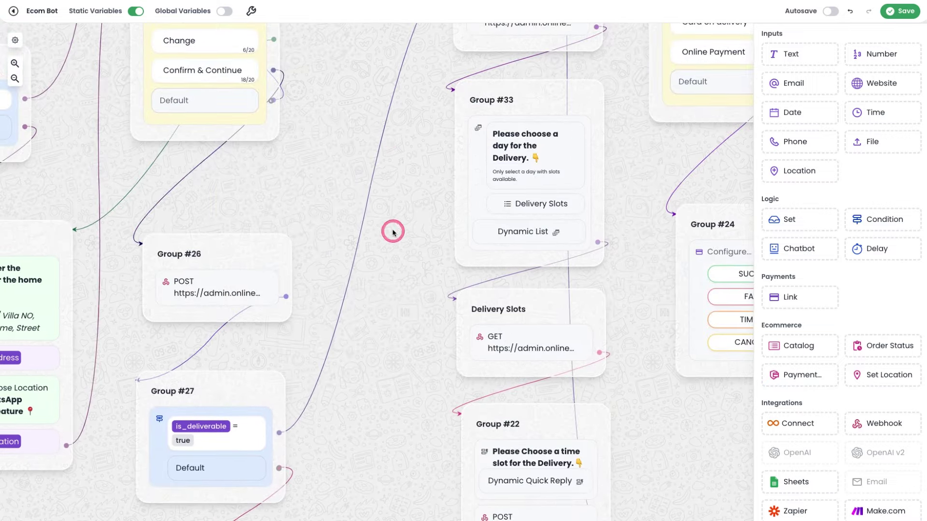
drag(393, 232, 283, 412)
drag(297, 289, 360, 145)
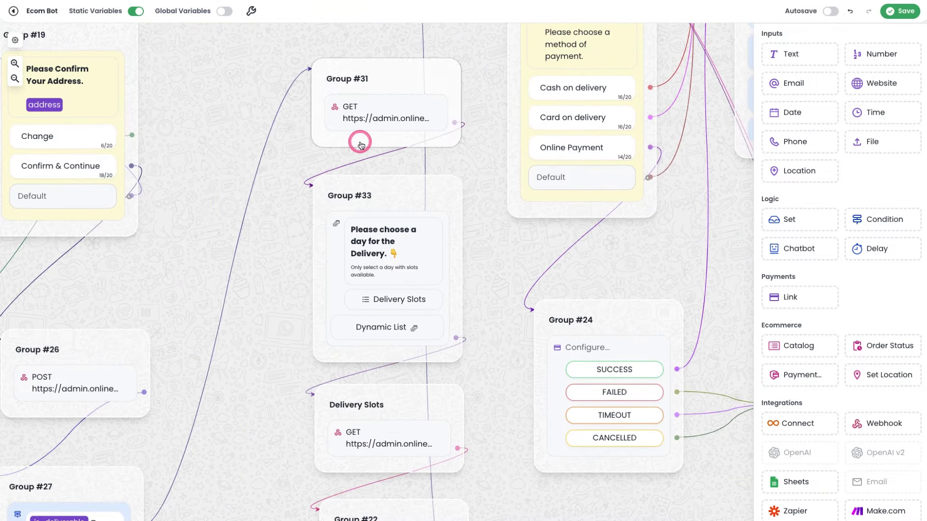
Open the GET webhook in Group #31, select its DeliverySlots request URL, and close the configuration
click(378, 120)
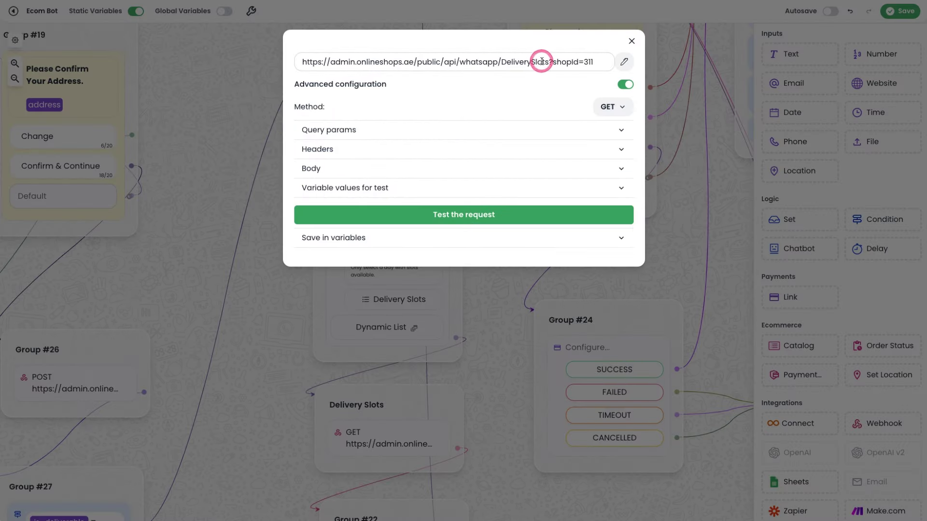
triple_click(580, 62)
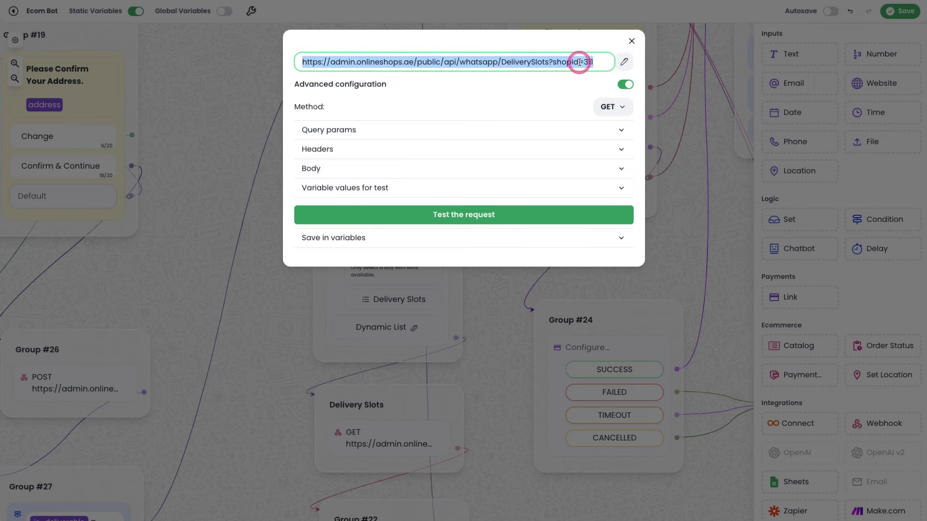
click(631, 41)
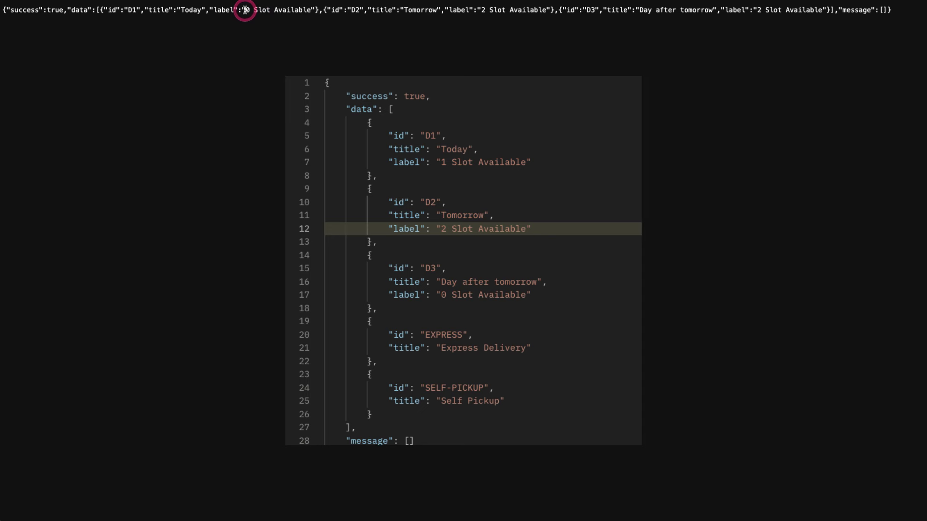
Examine the delivery days and slot availability labels in the raw DeliverySlots API response
drag(245, 9, 308, 10)
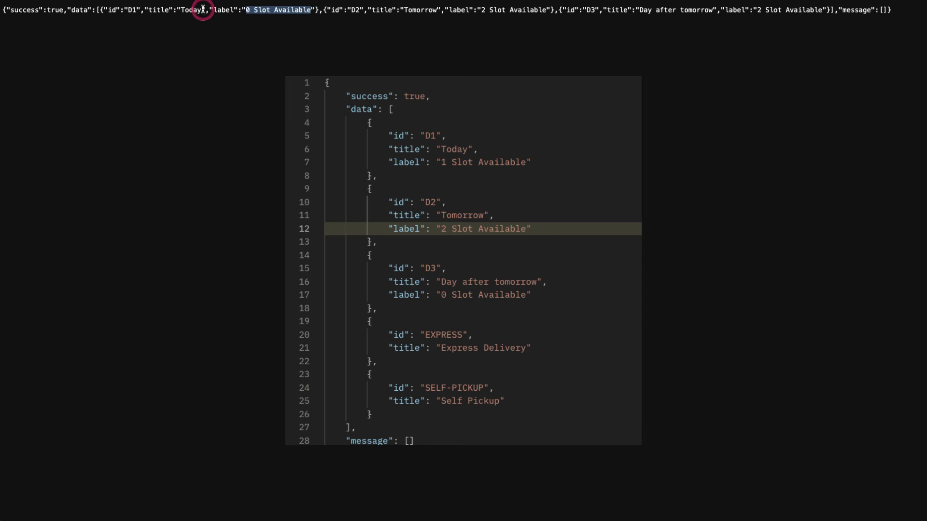
click(352, 19)
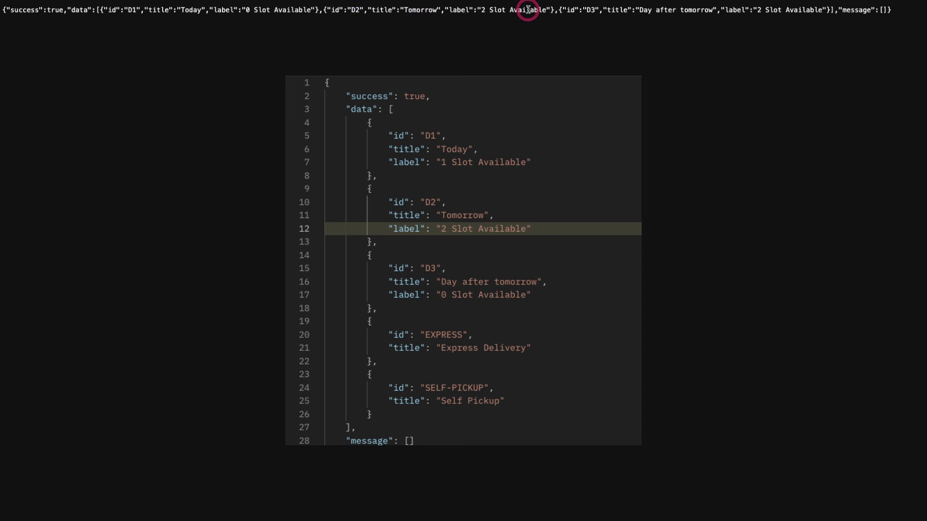
drag(888, 9, 2, 9)
click(103, 9)
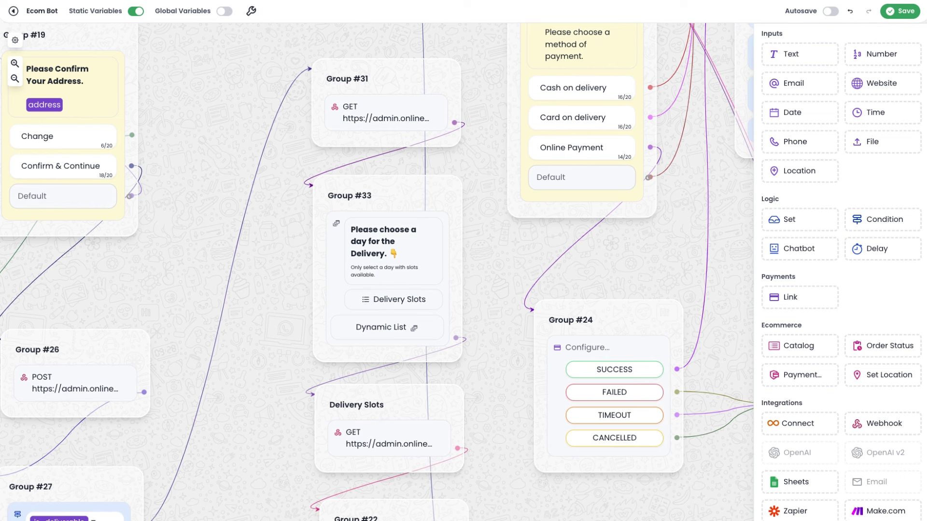
Find the Dynamic Choices blocks and compare the fixed payment options in Group #22 with the dynamic delivery day list in Group #33
scroll(815, 424, down, 5)
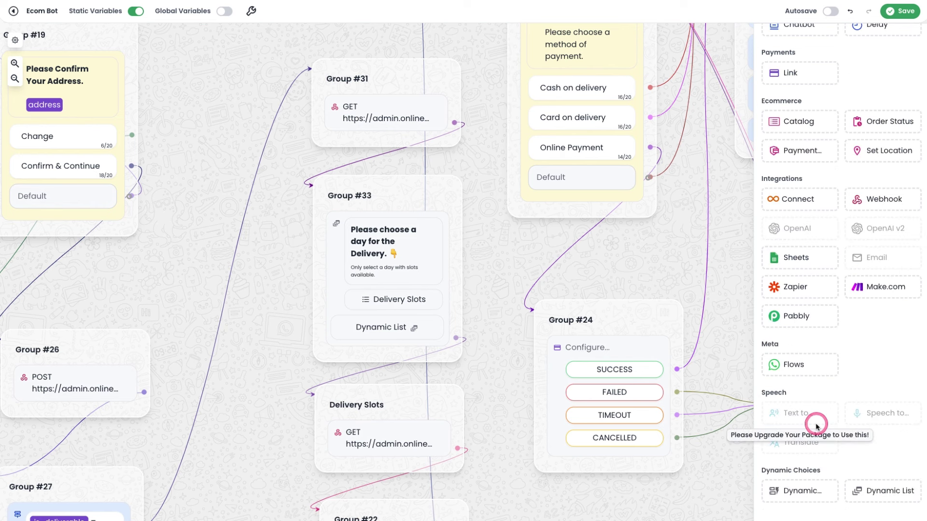
click(810, 492)
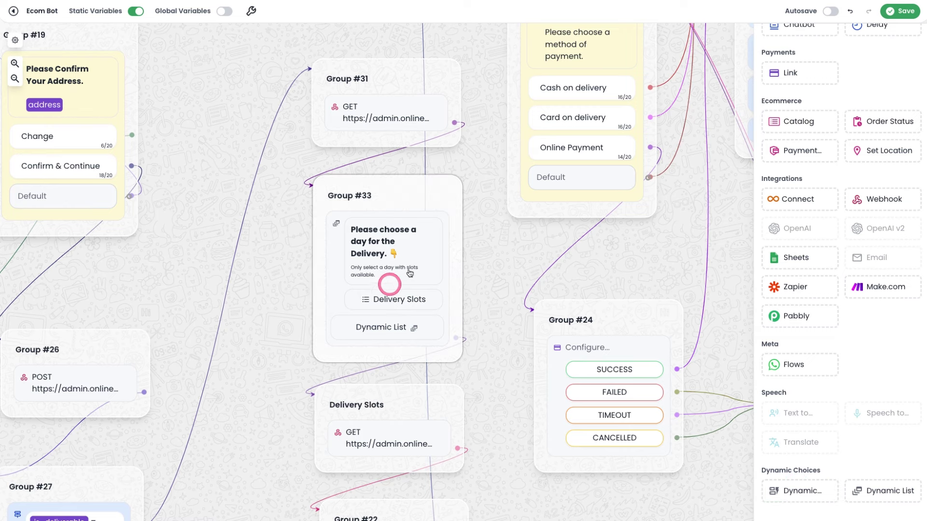
scroll(425, 226, up, 3)
scroll(425, 226, right, 2)
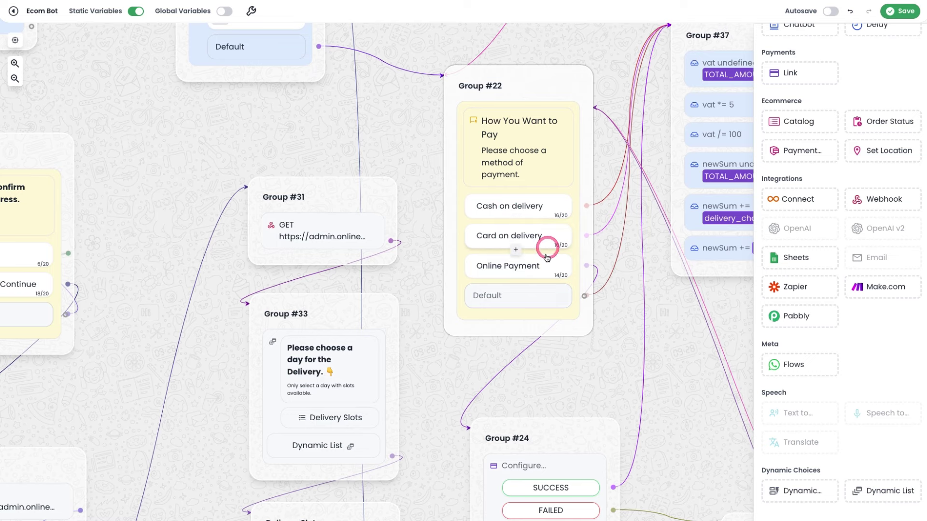
drag(439, 391, 437, 252)
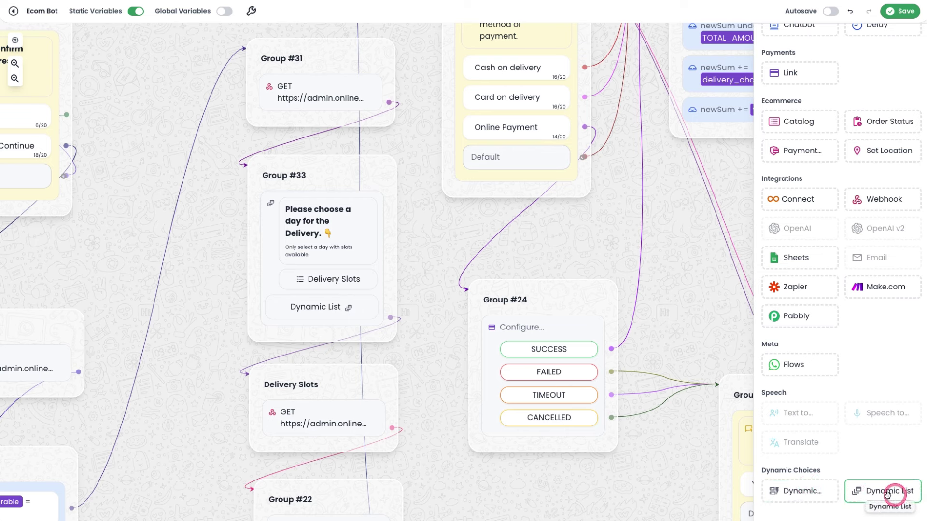
mouse_move(790, 490)
mouse_down()
mouse_move(806, 490)
mouse_move(484, 56)
mouse_move(518, 115)
mouse_move(482, 70)
mouse_move(505, 89)
mouse_move(506, 128)
mouse_move(539, 131)
mouse_move(482, 85)
mouse_move(505, 132)
mouse_move(872, 493)
mouse_move(571, 352)
mouse_move(526, 95)
mouse_move(360, 174)
mouse_move(362, 292)
mouse_move(295, 212)
mouse_move(341, 342)
mouse_move(333, 266)
mouse_move(355, 210)
mouse_move(354, 221)
mouse_move(345, 209)
mouse_move(343, 87)
mouse_up()
Open the GET webhook in Group #31 and review the deliveryslotID, deliverySlotTitle and deliverySlotLabel mappings under its saved variables
click(337, 100)
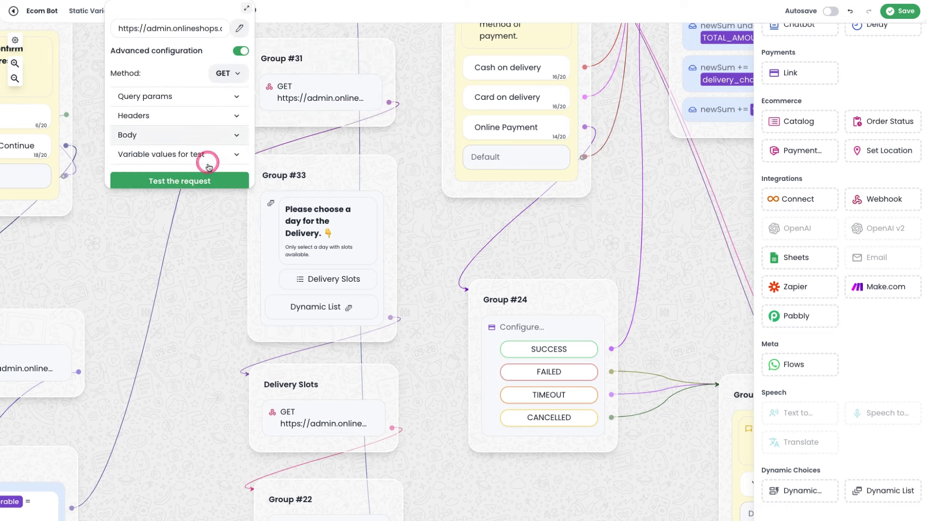
scroll(225, 151, down, 1)
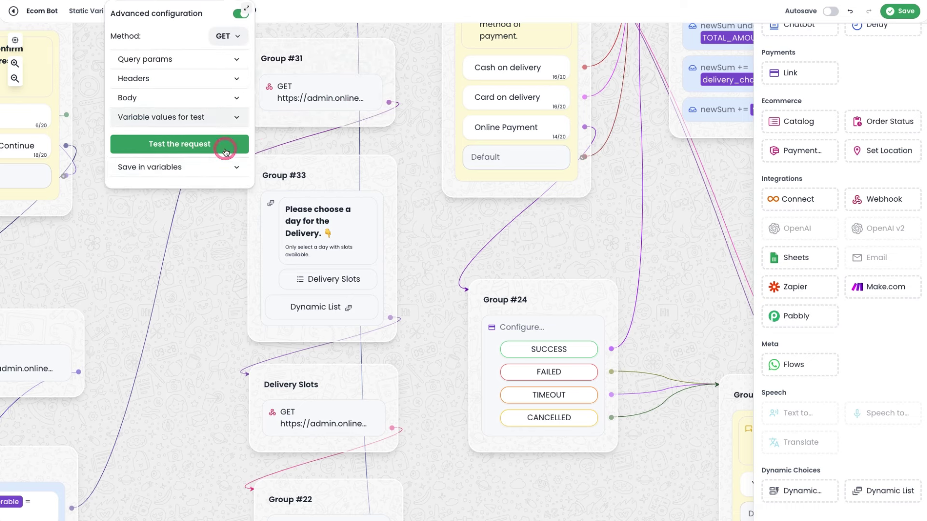
click(205, 167)
scroll(203, 169, down, 2)
scroll(203, 170, down, 1)
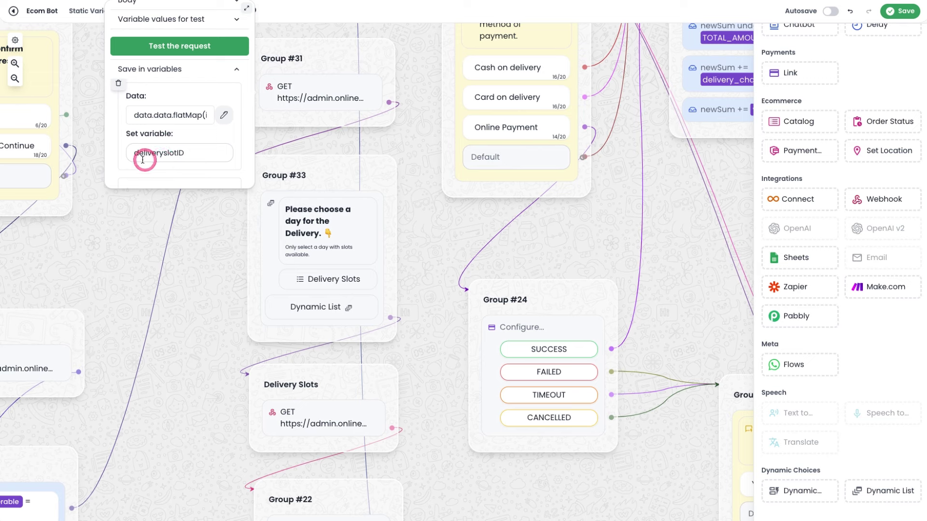
drag(180, 115, 192, 115)
click(193, 155)
scroll(193, 154, down, 2)
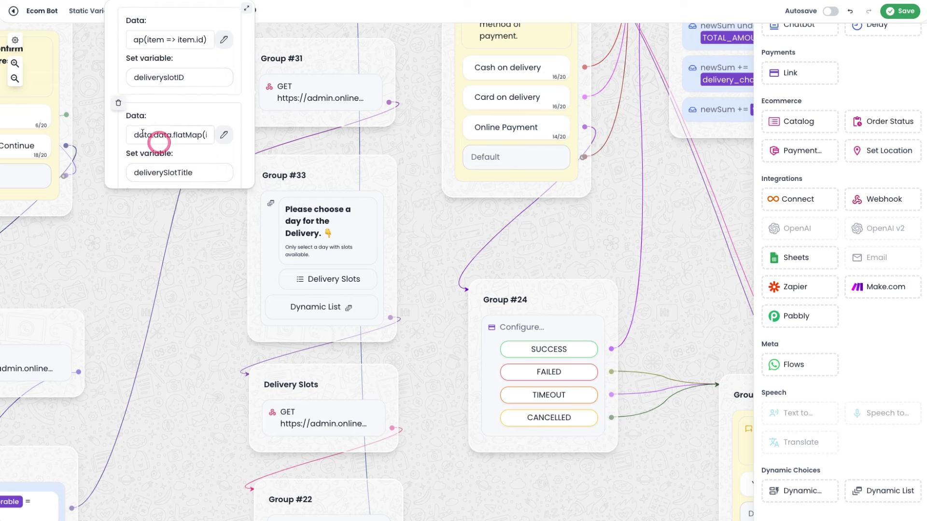
scroll(211, 171, down, 1)
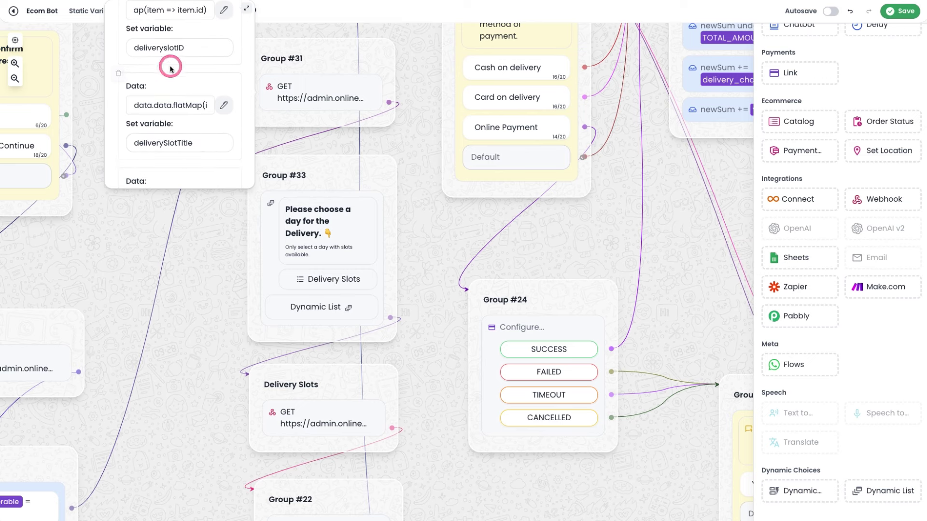
scroll(183, 158, down, 2)
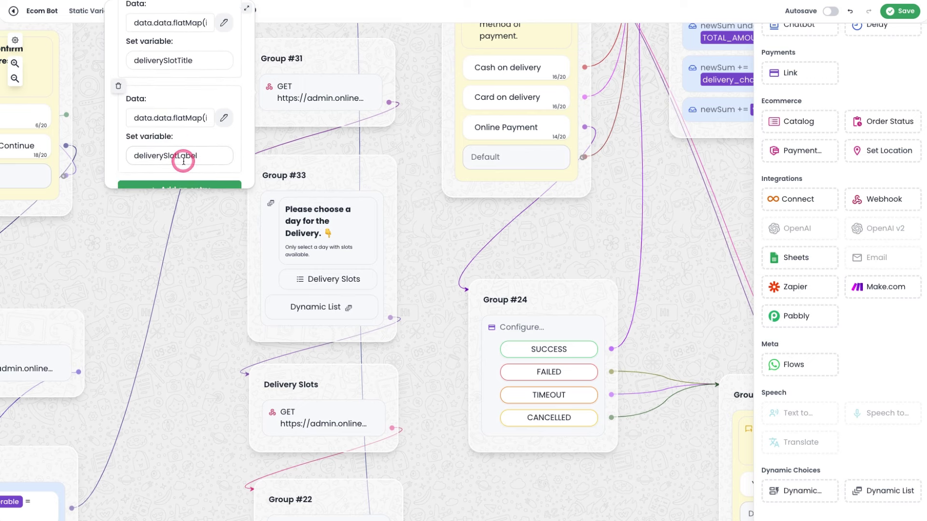
Open the dynamic list in Group #33 and review the variables assigned to its item titles, IDs and descriptions
click(322, 266)
click(331, 232)
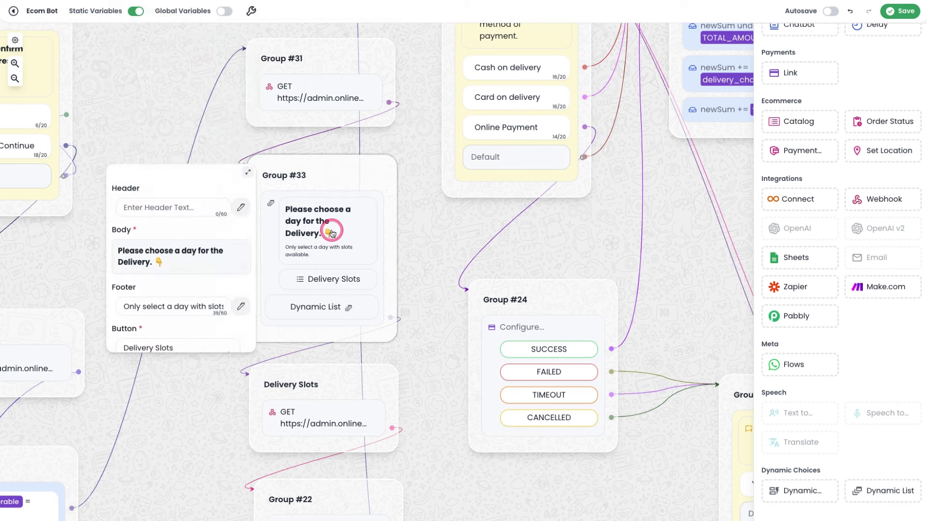
scroll(166, 252, down, 1)
scroll(176, 262, down, 5)
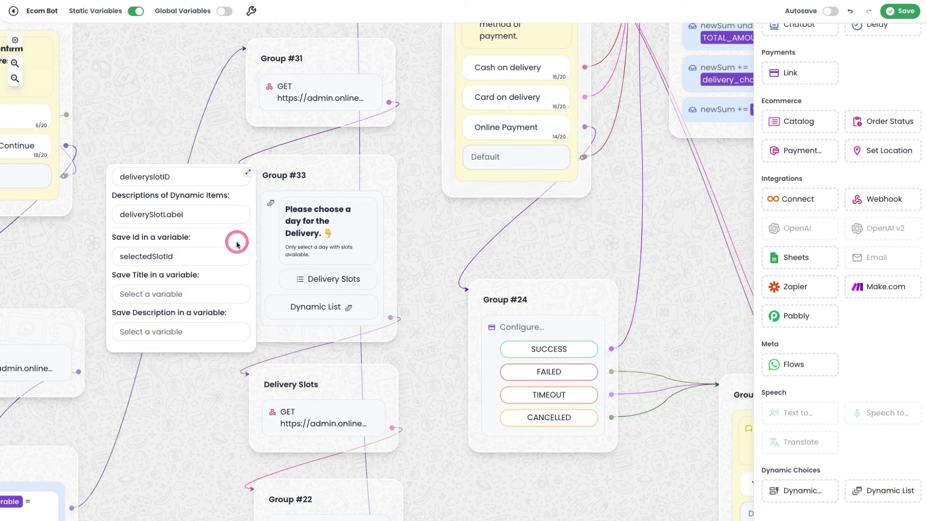
scroll(215, 248, up, 2)
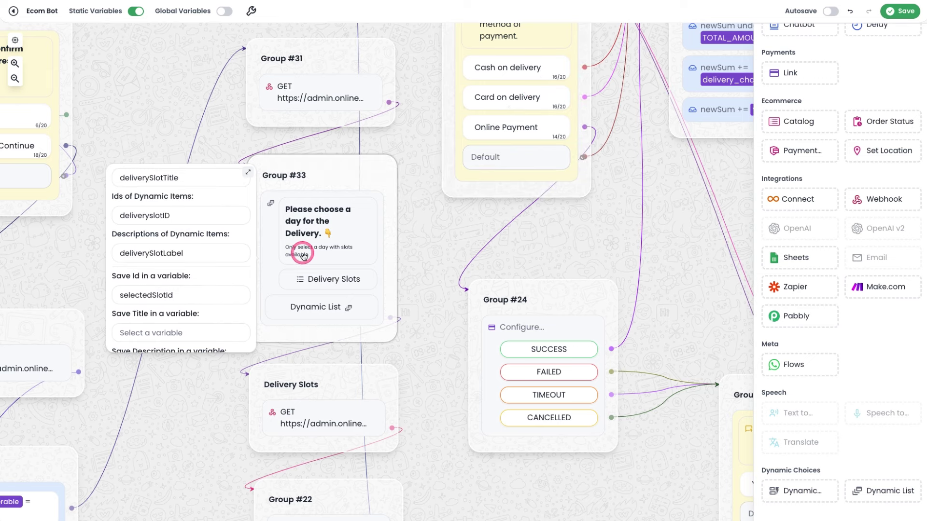
scroll(195, 270, up, 1)
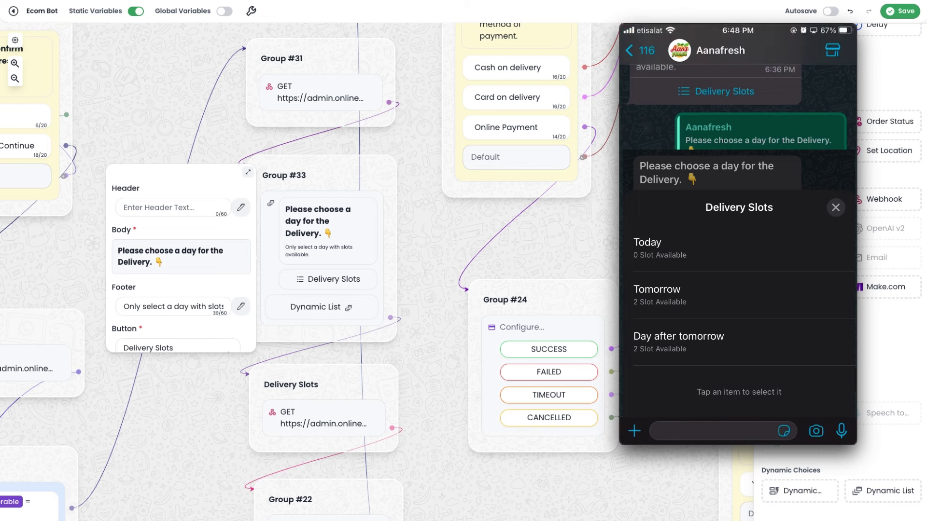
Compare the day and time choices in the WhatsApp chat with the list's selectedSlotId save variable
scroll(207, 295, down, 1)
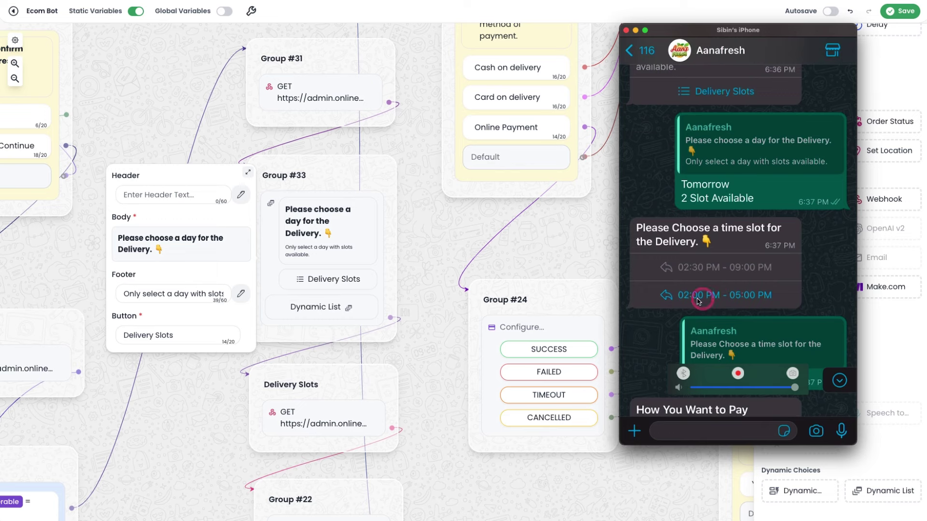
scroll(182, 306, down, 6)
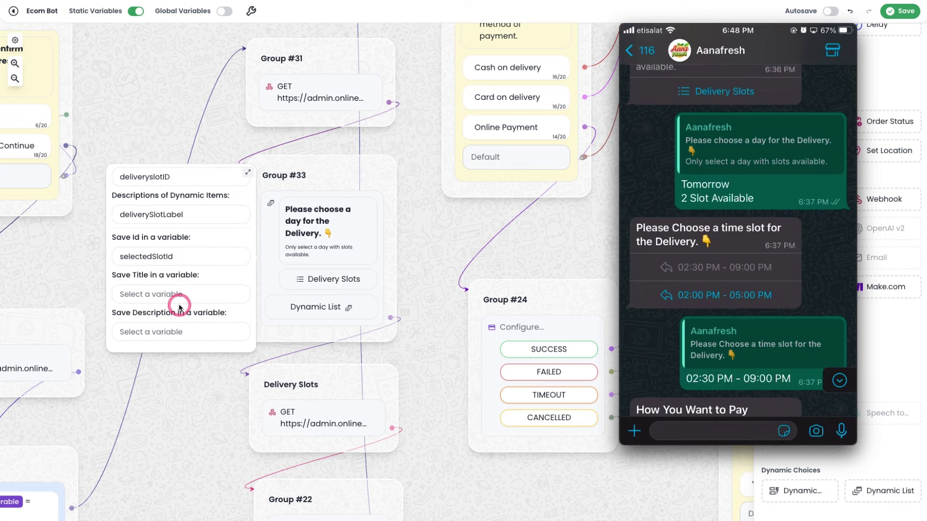
scroll(178, 306, up, 1)
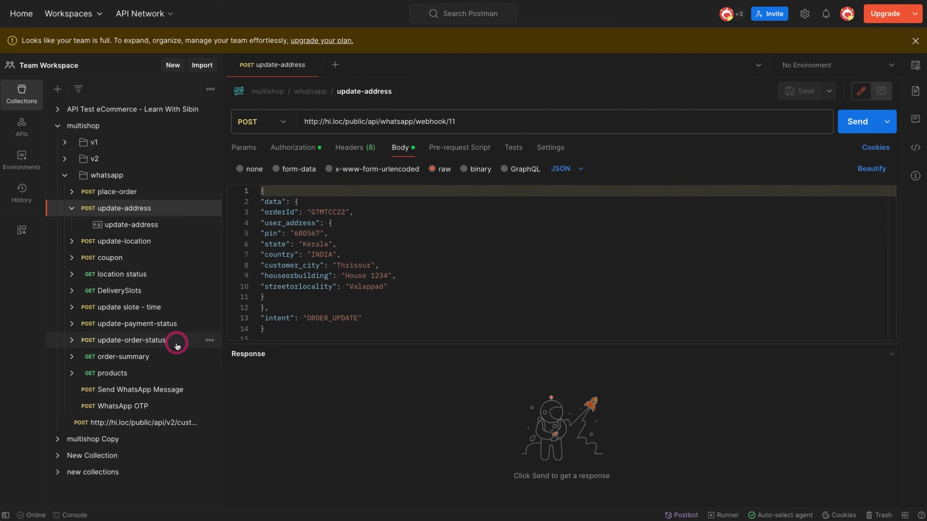
In Postman, open the DeliverySlots day example, enlarge its response area and select the Tomorrow entry's ID
click(71, 290)
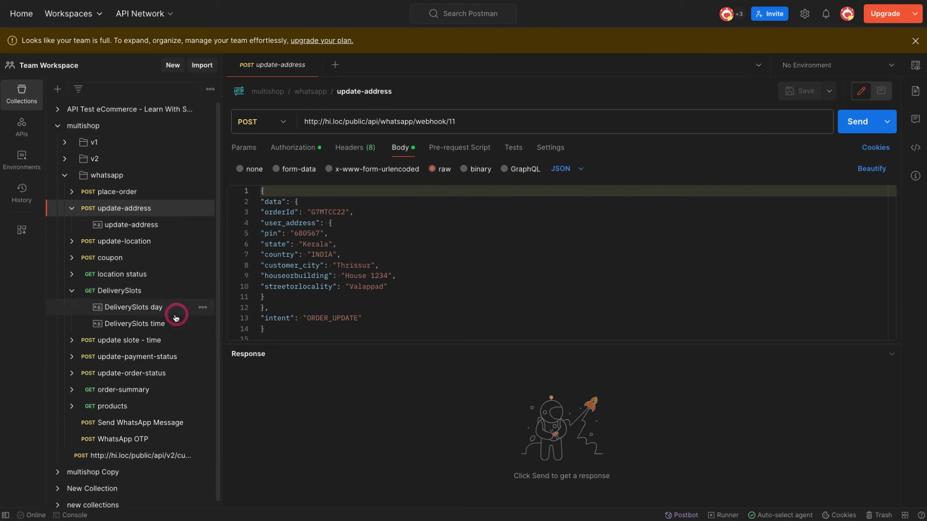
click(134, 309)
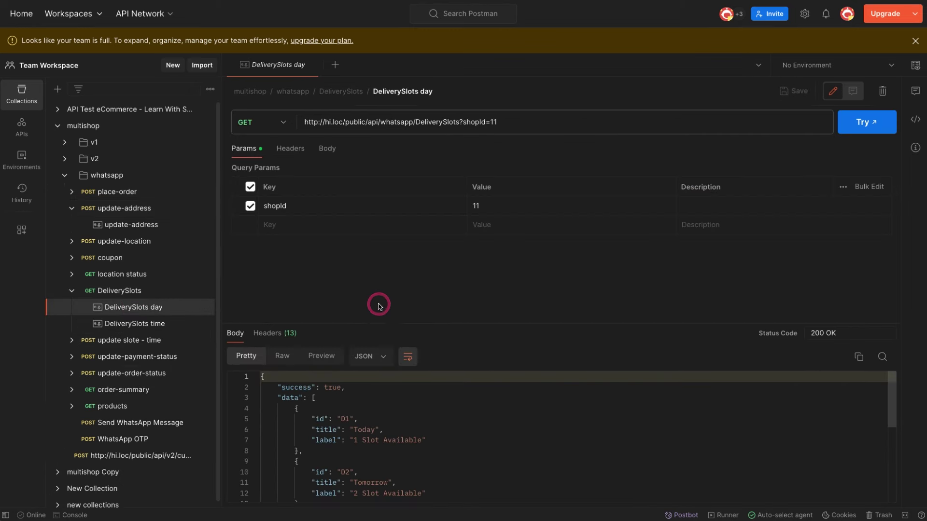
drag(409, 324, 415, 159)
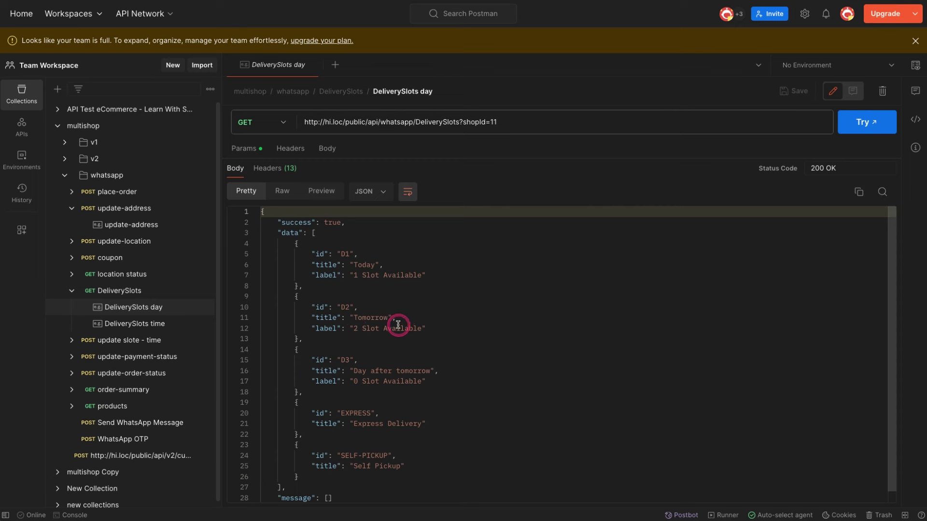
double_click(345, 308)
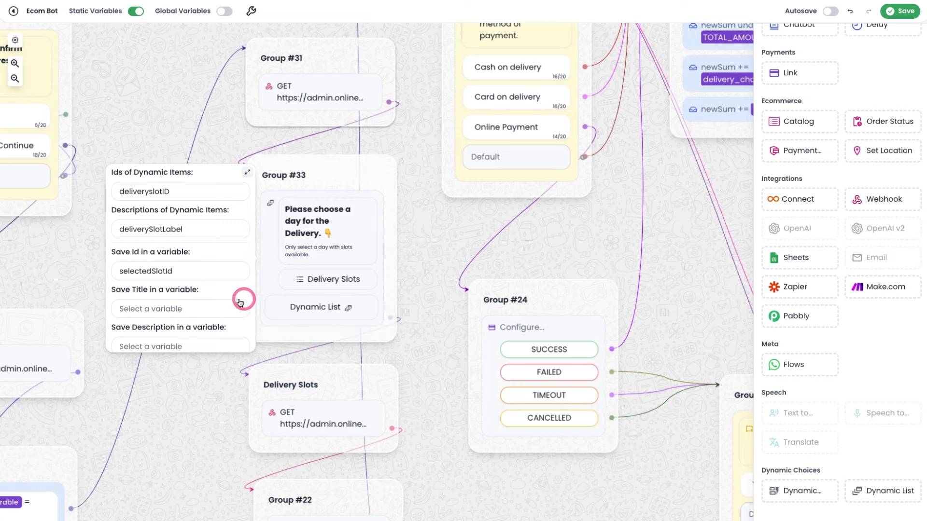
In the bot builder, open the Delivery Slots GET webhook's configuration, and return to Postman
click(425, 236)
scroll(422, 331, down, 5)
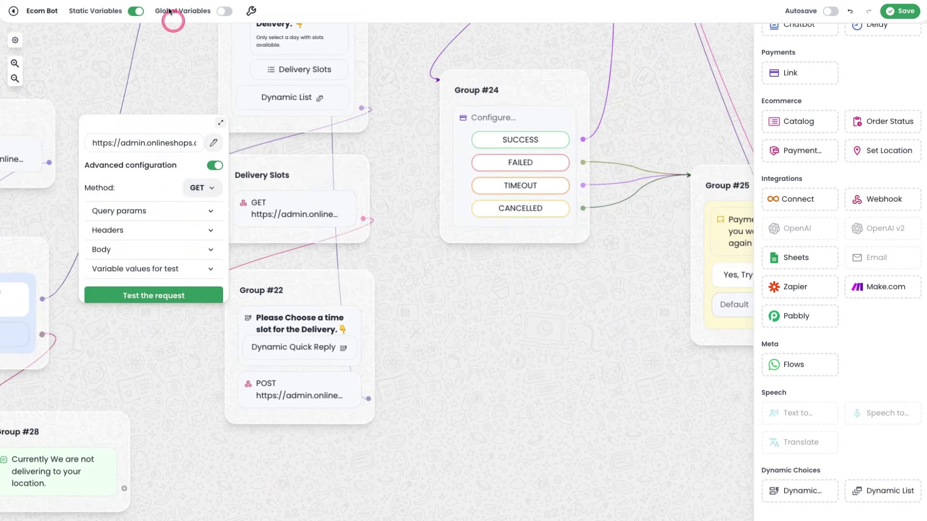
key(alt+Tab)
Open the update slote - time request in the whatsapp collection and view its JSON body
click(185, 320)
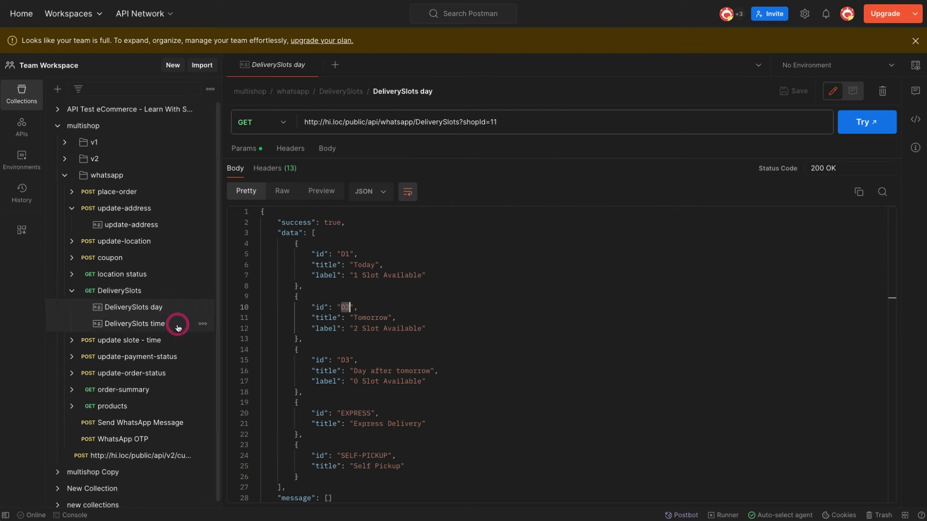
click(148, 340)
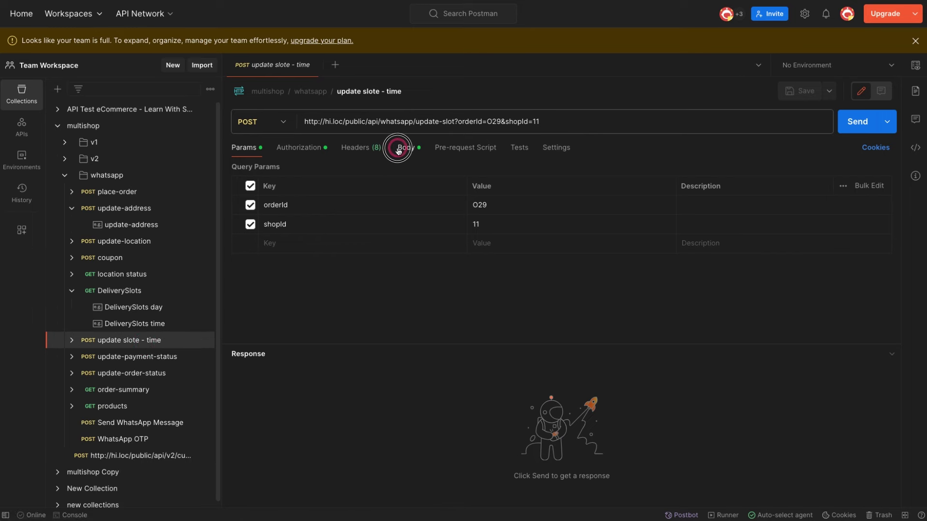
click(398, 149)
click(343, 252)
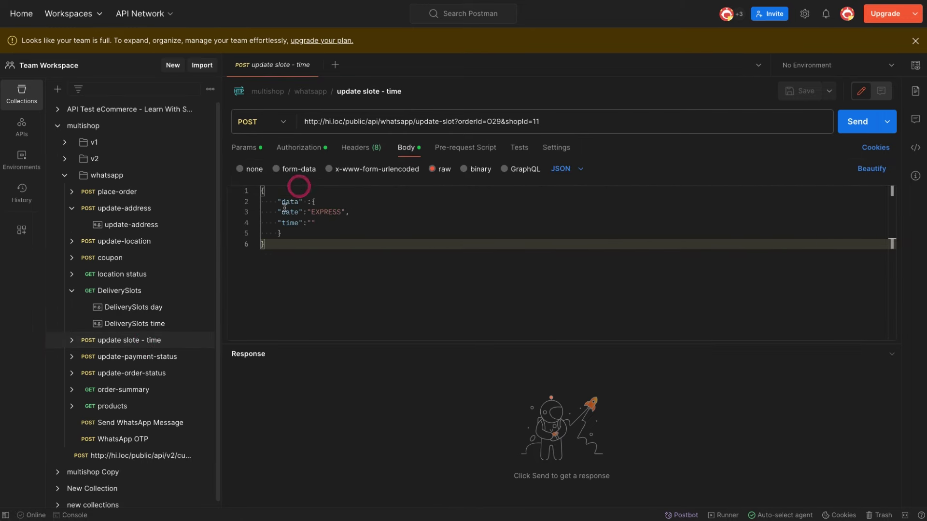
Reopen the DeliverySlots day example, select the Tomorrow entry's ID in the response, and switch to the WhatsApp chat
click(148, 307)
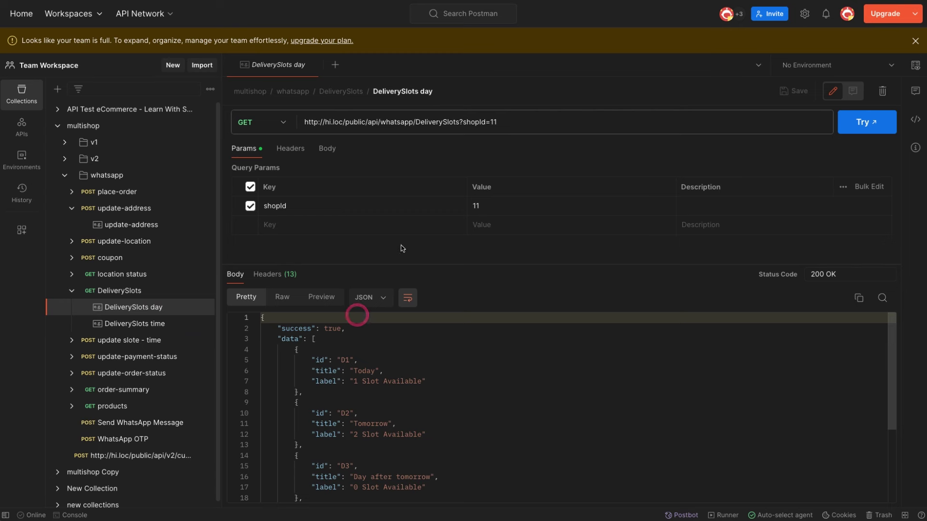
double_click(346, 414)
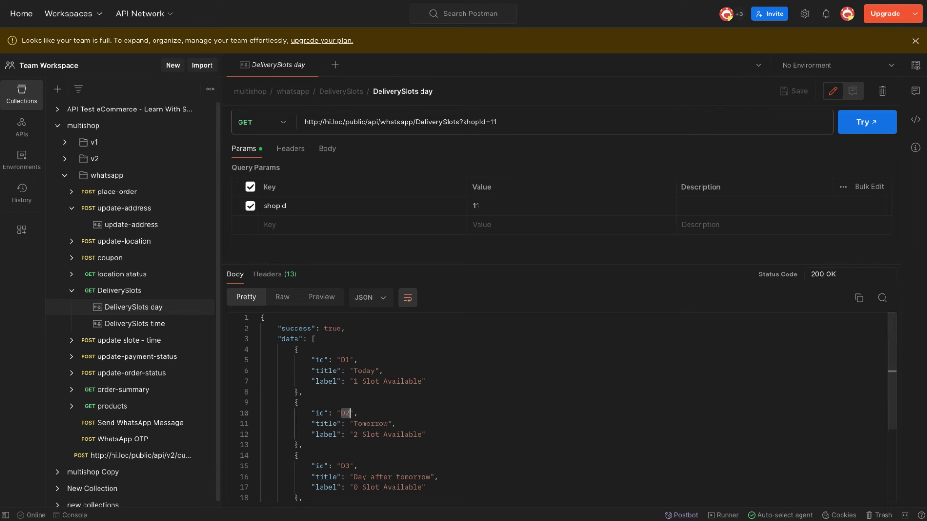
key(super+Tab)
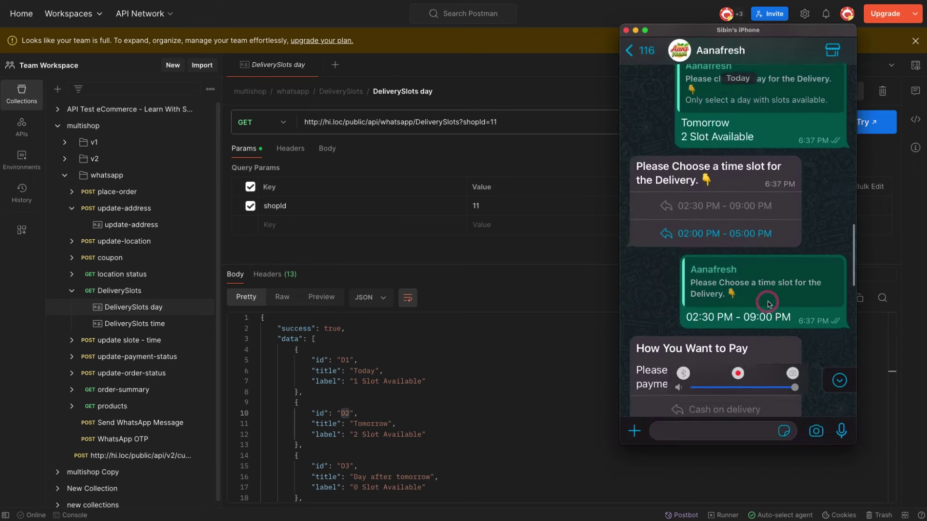
Review the Tomorrow selection, the offered delivery time slots and the chosen slot in the WhatsApp chat
click(693, 262)
scroll(695, 270, up, 3)
scroll(700, 285, down, 2)
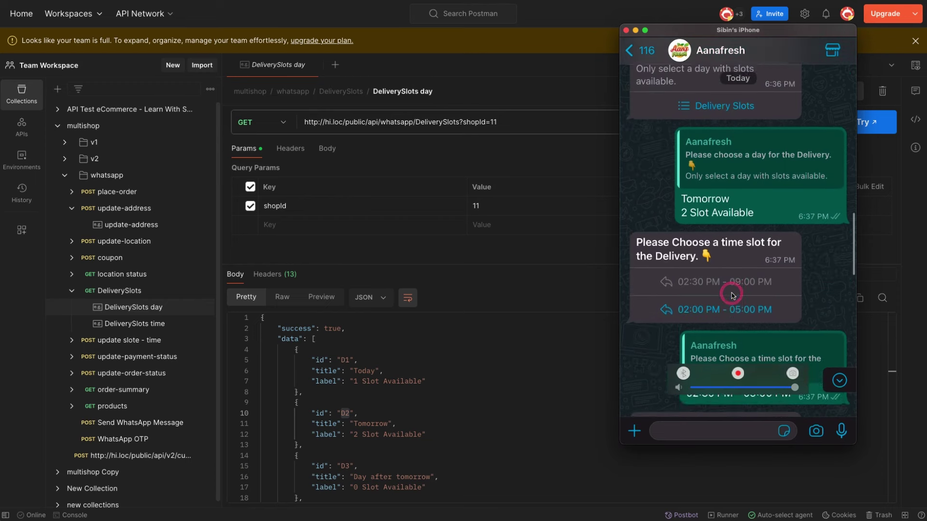
click(704, 291)
click(729, 295)
scroll(728, 297, down, 3)
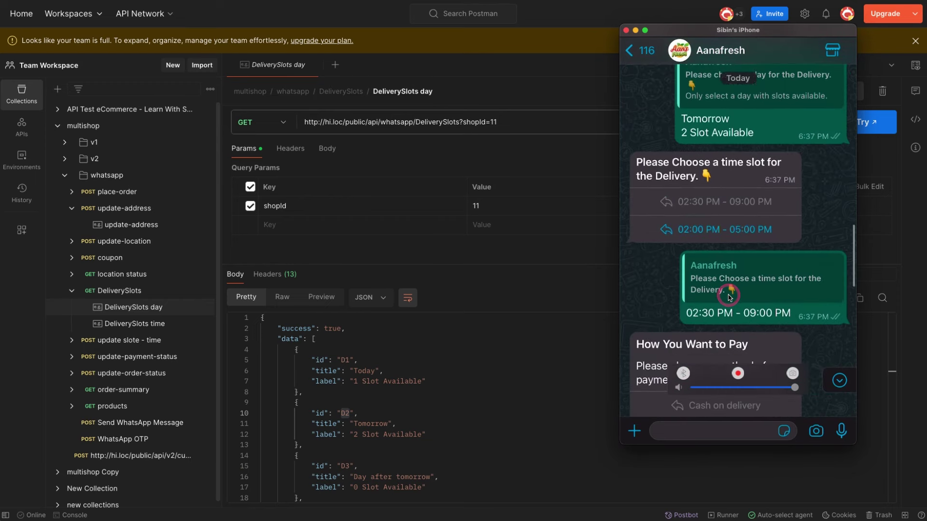
scroll(703, 308, up, 2)
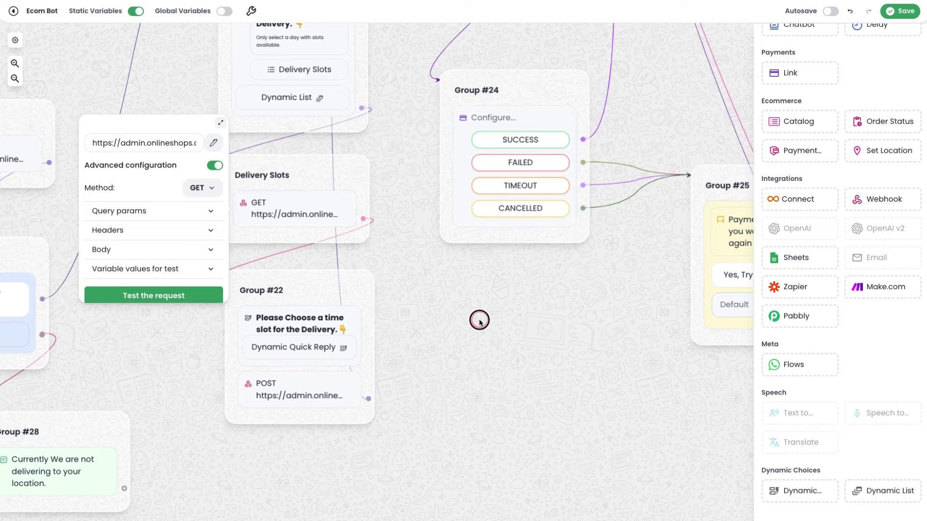
Close the webhook configuration in the bot builder and trace the payment options in Group #22 to the payment outcomes in Group #24
click(477, 318)
scroll(425, 358, up, 1)
scroll(420, 342, down, 3)
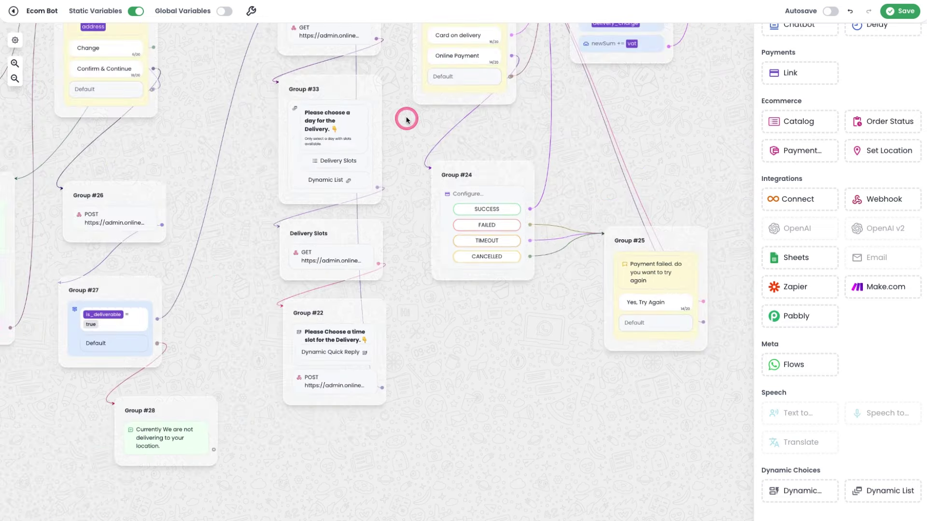
drag(405, 118, 346, 298)
scroll(346, 298, down, 1)
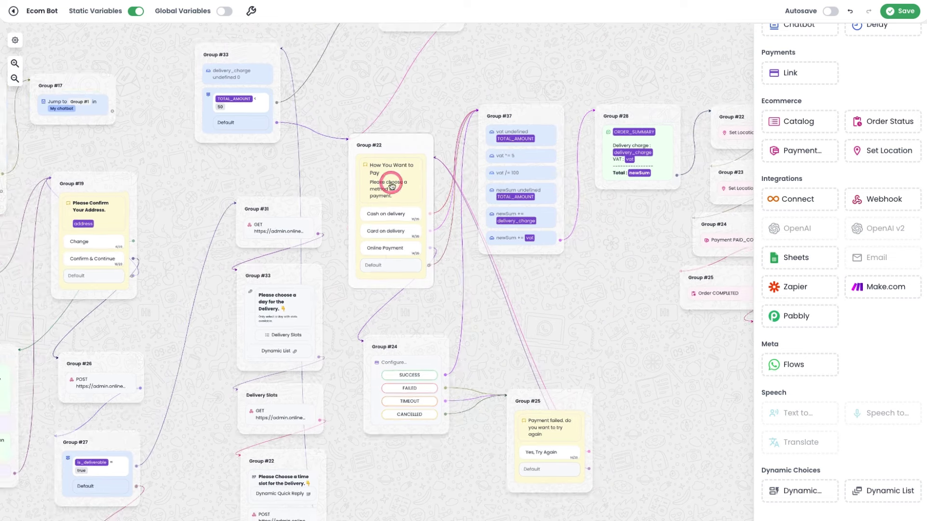
scroll(405, 237, up, 5)
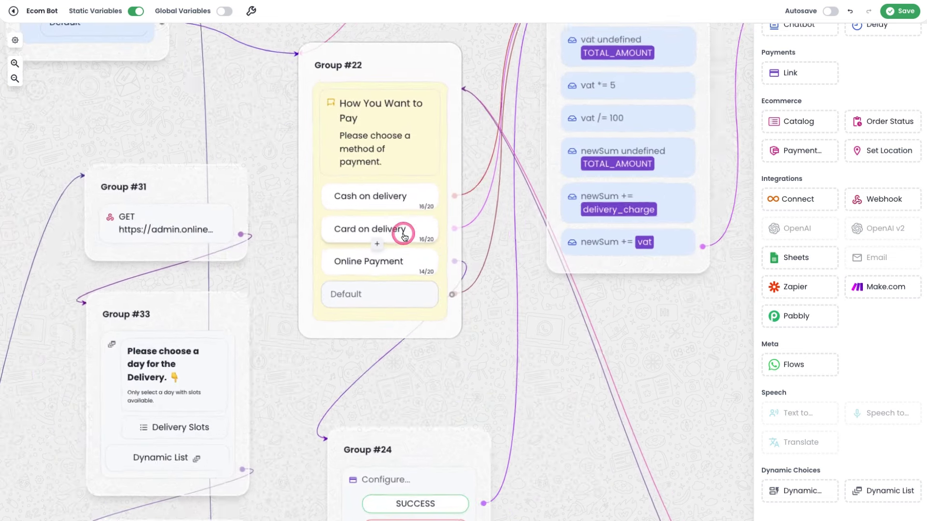
drag(457, 382, 358, 212)
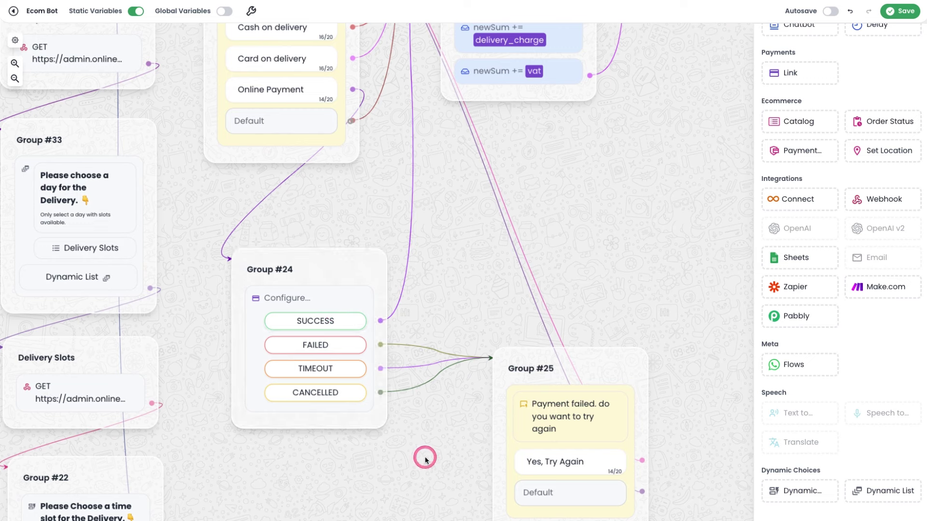
click(336, 331)
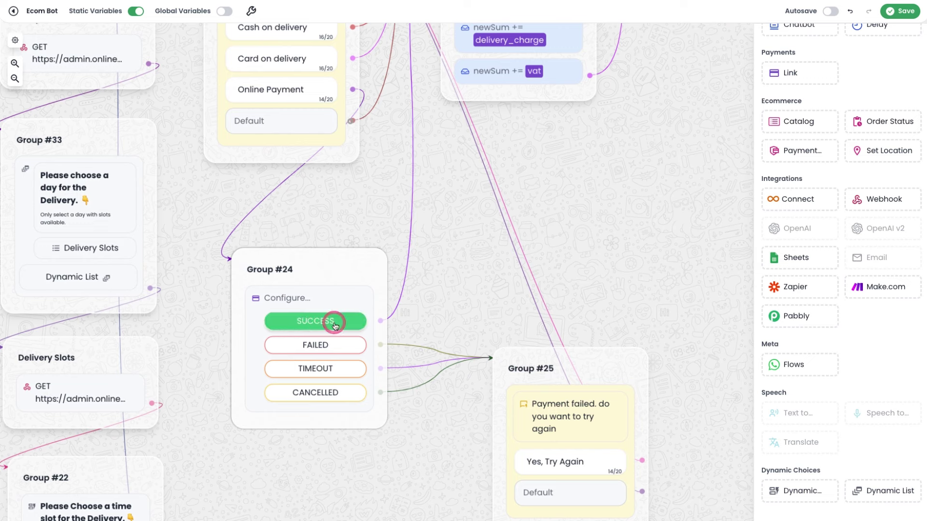
Trace the VAT and total calculation in Group #37 into the Group #28 order summary and compare it with the WhatsApp chat's order summary
scroll(459, 277, up, 6)
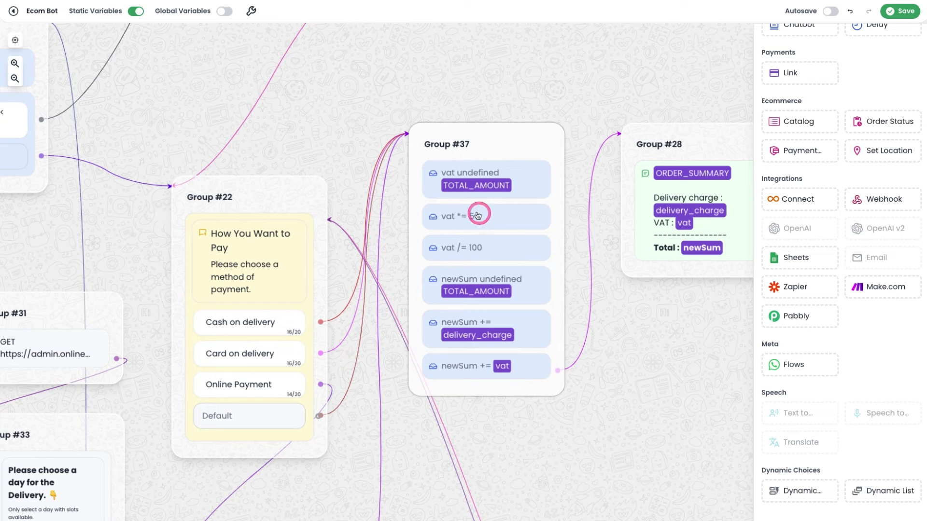
scroll(476, 215, right, 5)
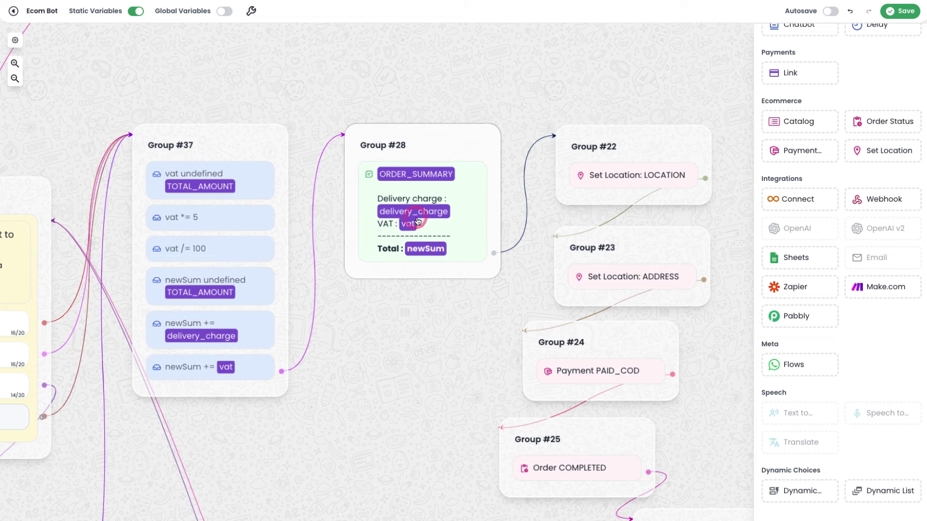
key(super+Tab)
scroll(676, 283, down, 10)
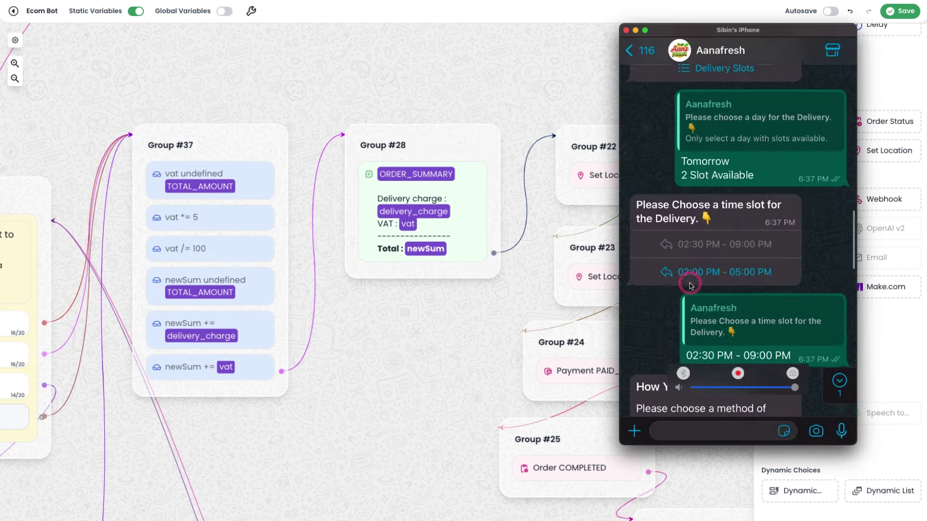
scroll(691, 288, up, 1)
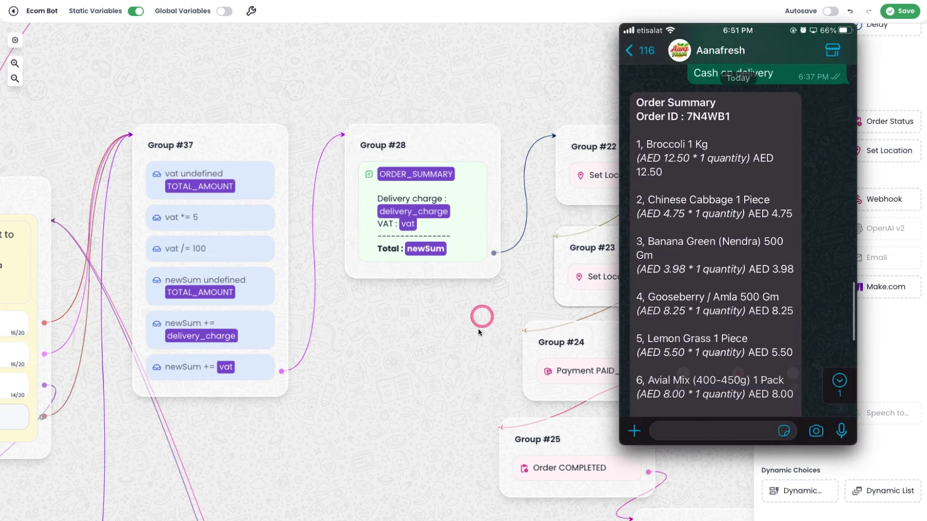
Return to the bot builder and trace the order completion groups through the thank-you message in Group #21 to the chatbot jump in Group #29
click(415, 338)
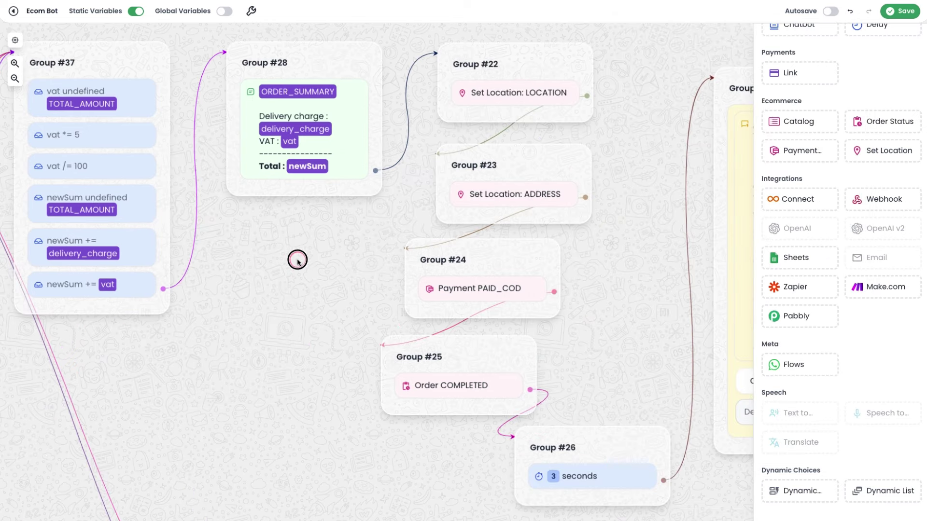
drag(416, 340, 296, 261)
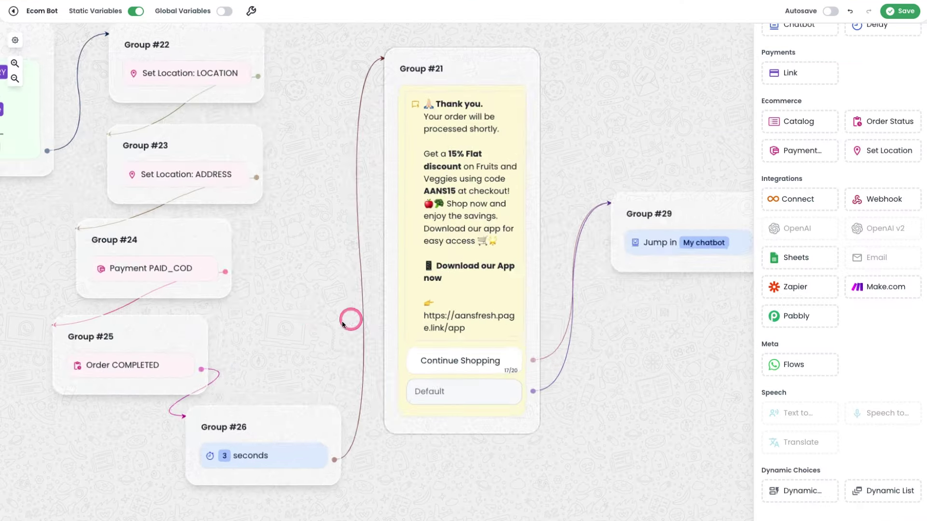
scroll(308, 315, down, 5)
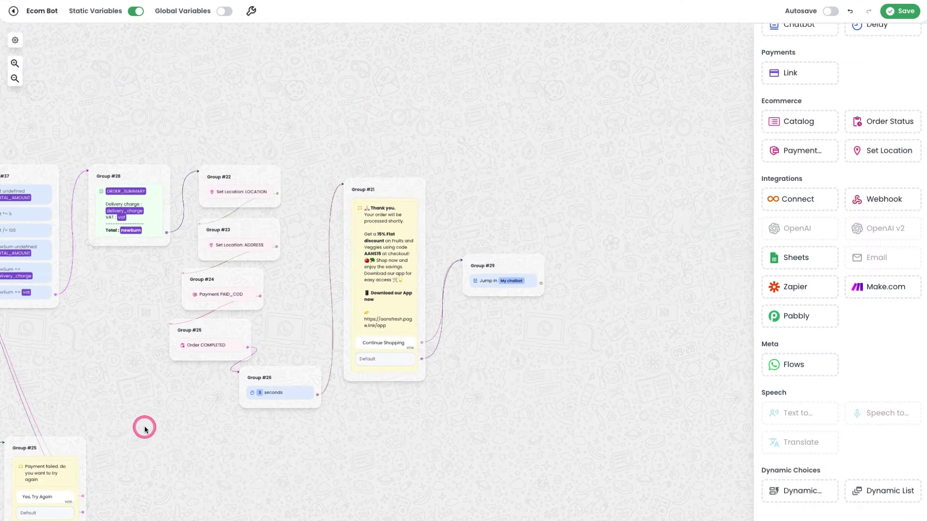
scroll(217, 421, down, 5)
scroll(369, 475, down, 1)
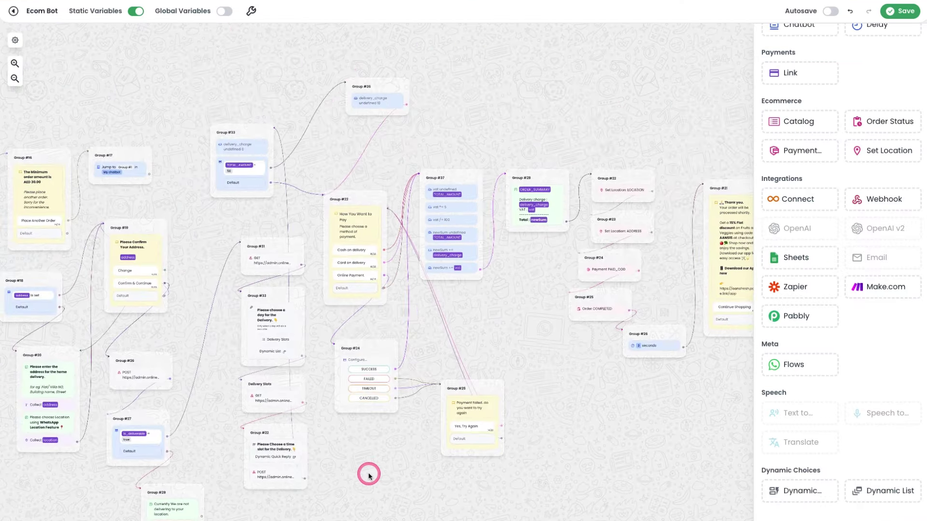
Look through the available block types, from the Integrations section up to Messages
scroll(875, 135, up, 8)
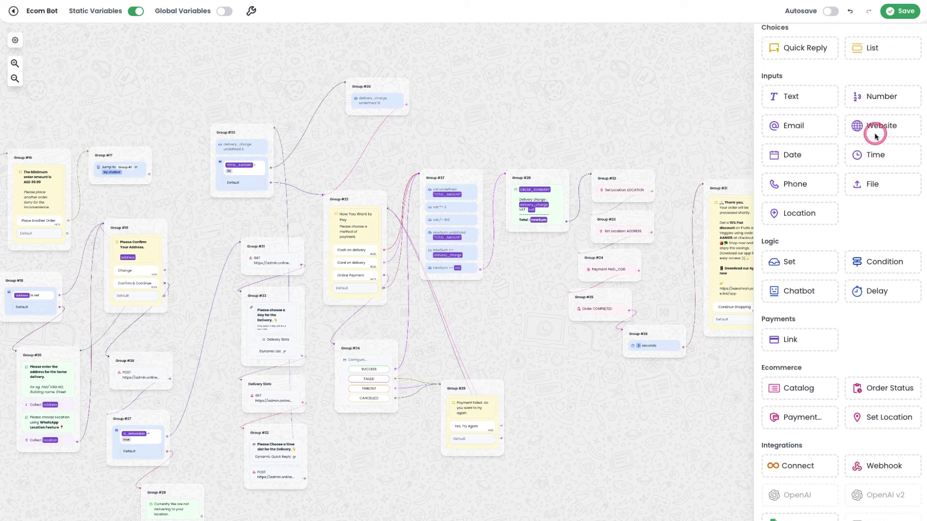
scroll(875, 136, up, 1)
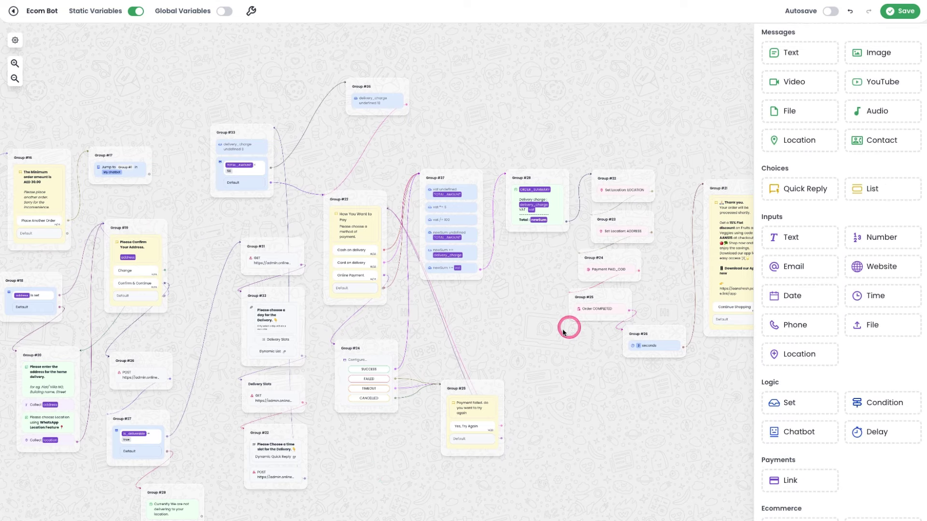
scroll(513, 364, up, 2)
scroll(152, 401, up, 1)
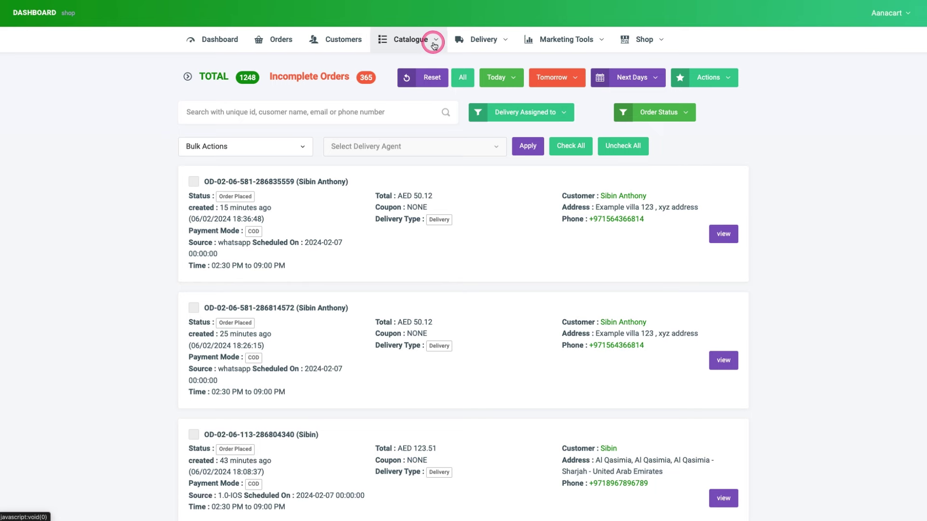
In the shop dashboard, open the product categories and explore the new category form, choosing Pooja Specials as the parent category
click(412, 41)
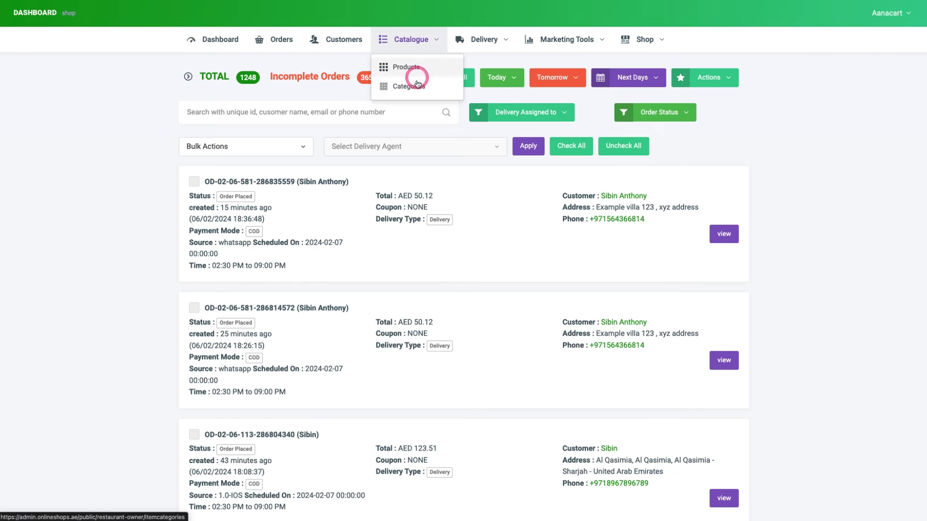
click(416, 87)
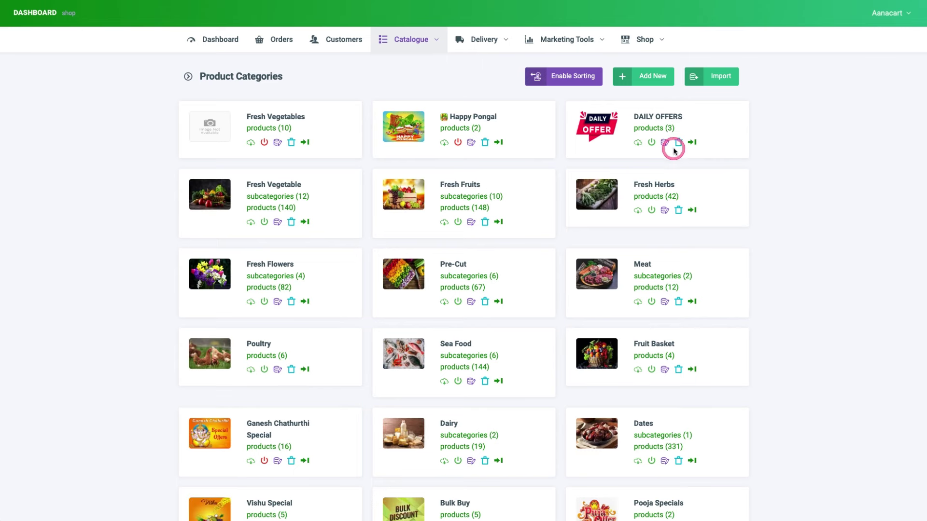
click(666, 79)
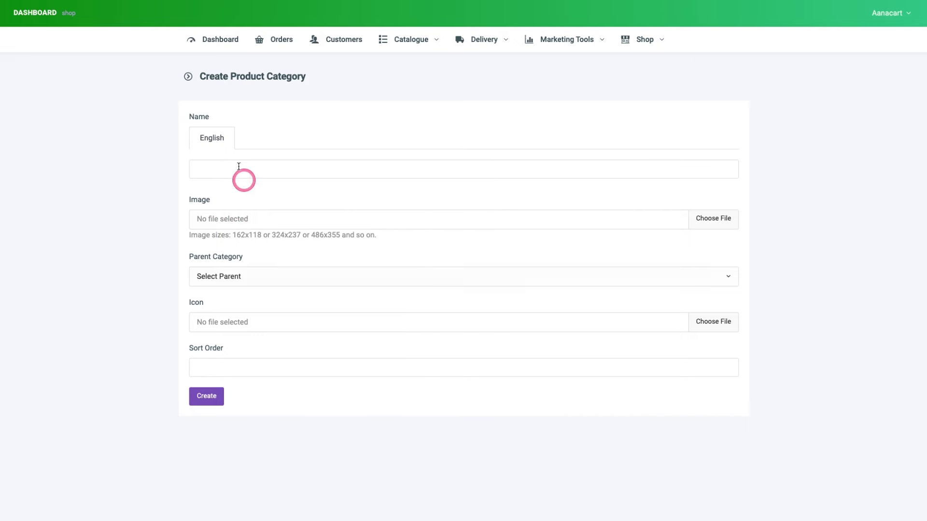
click(246, 278)
click(250, 388)
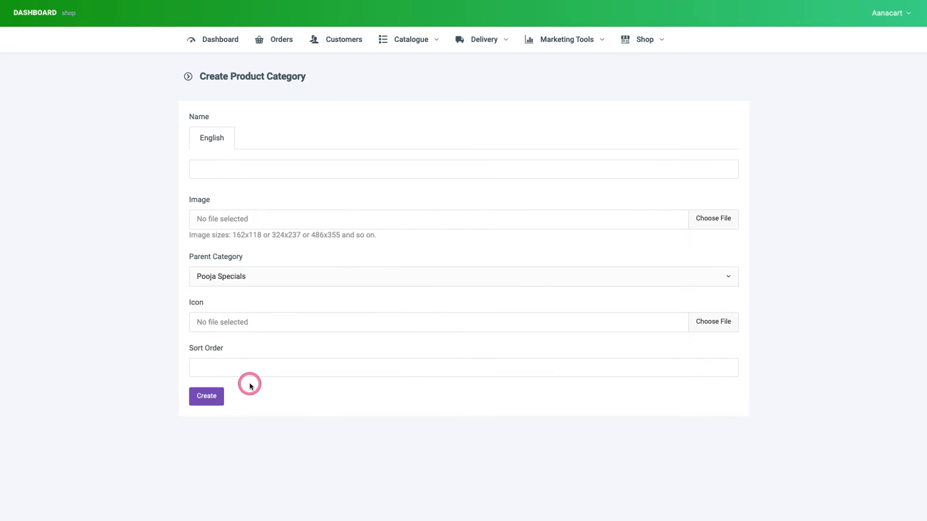
Open the product list, examine the fields of the new item form without saving, and view the available product import and export actions
click(416, 46)
click(412, 66)
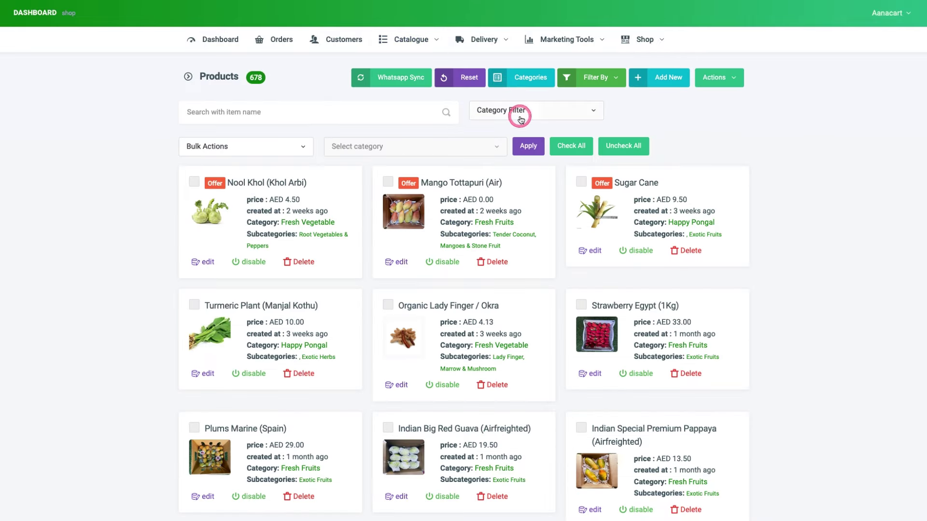
click(680, 80)
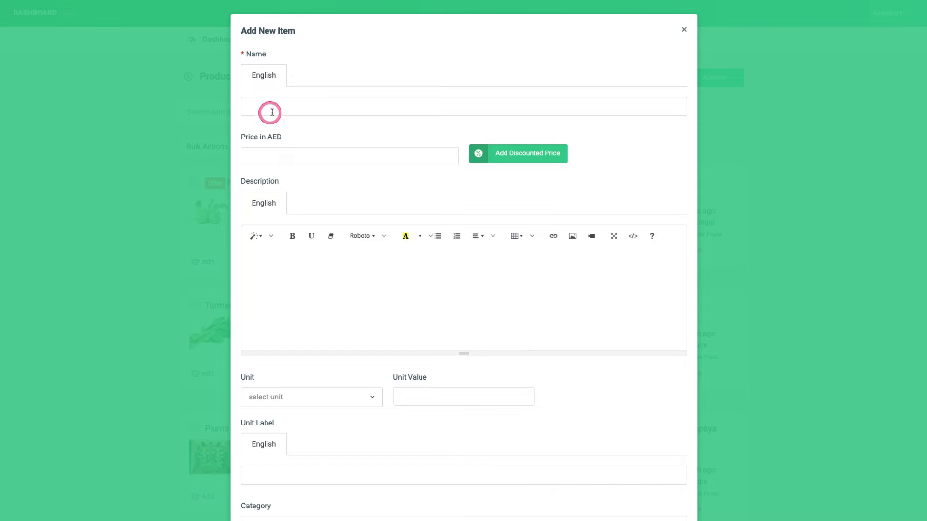
scroll(389, 310, down, 5)
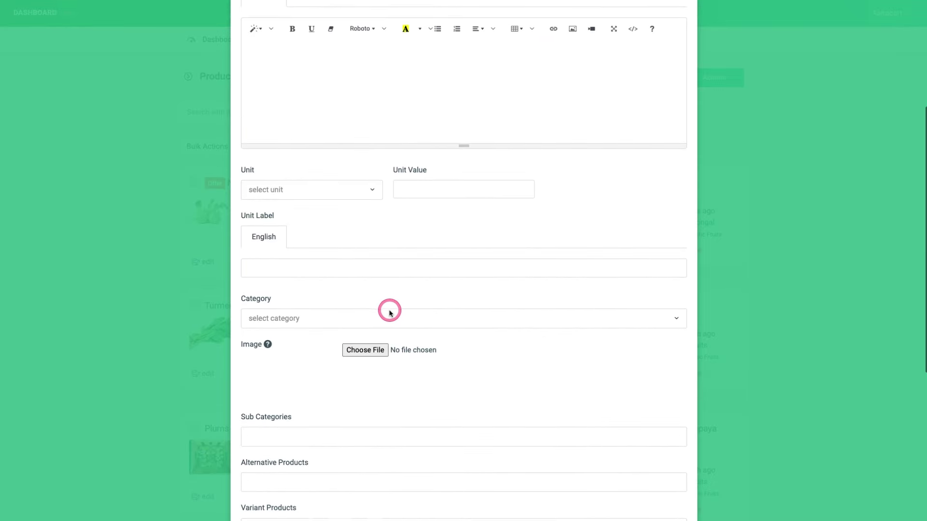
click(329, 189)
click(429, 237)
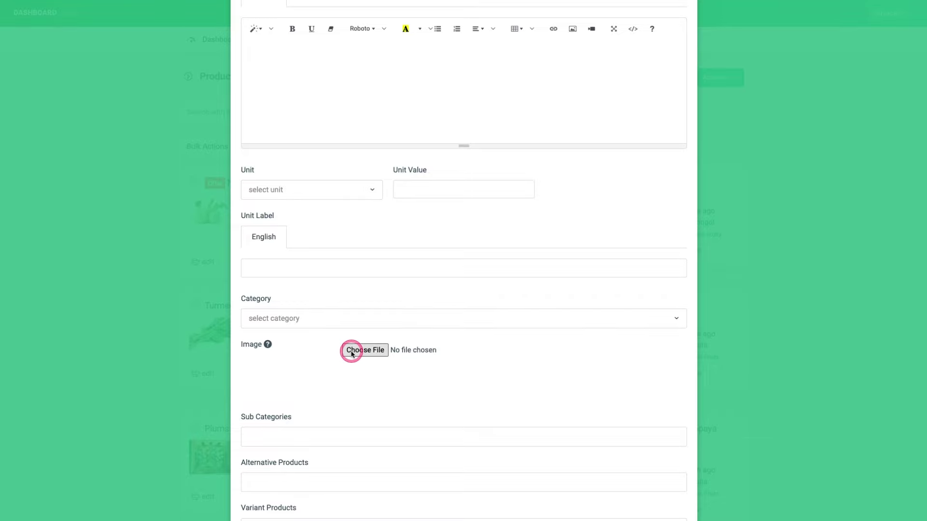
scroll(352, 352, down, 3)
click(708, 219)
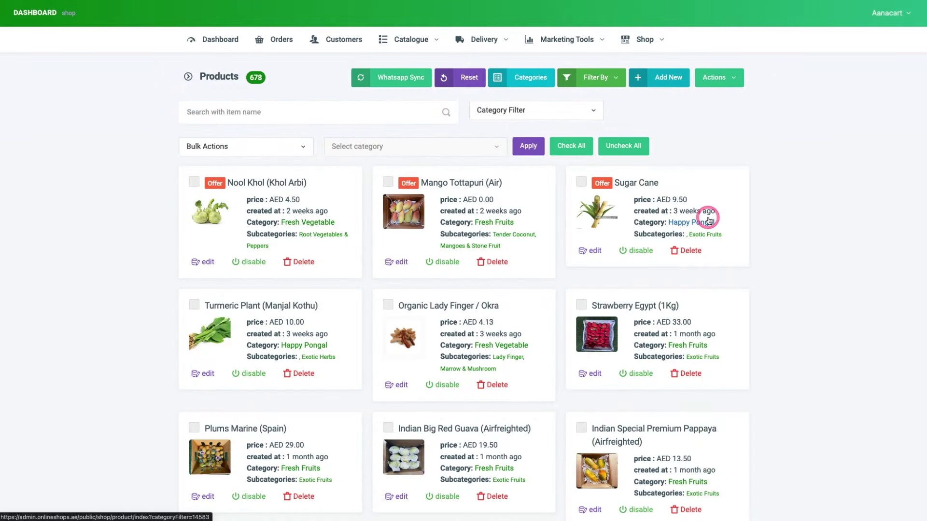
click(719, 82)
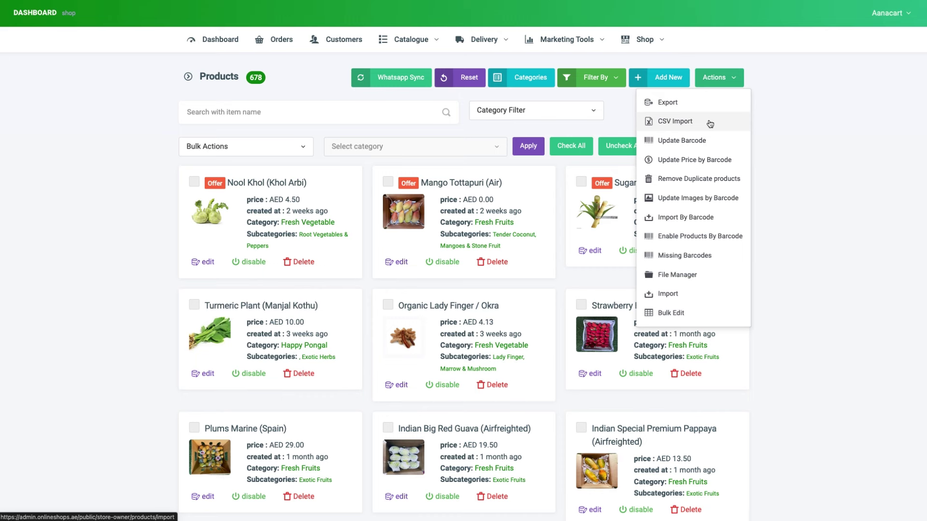
click(840, 270)
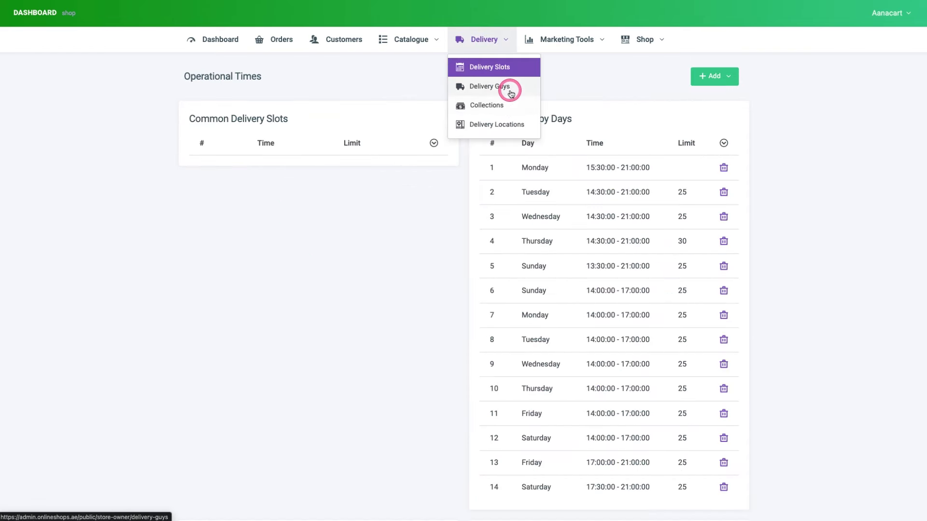
View the shop's delivery agents and product list, and return to the orders list
click(509, 90)
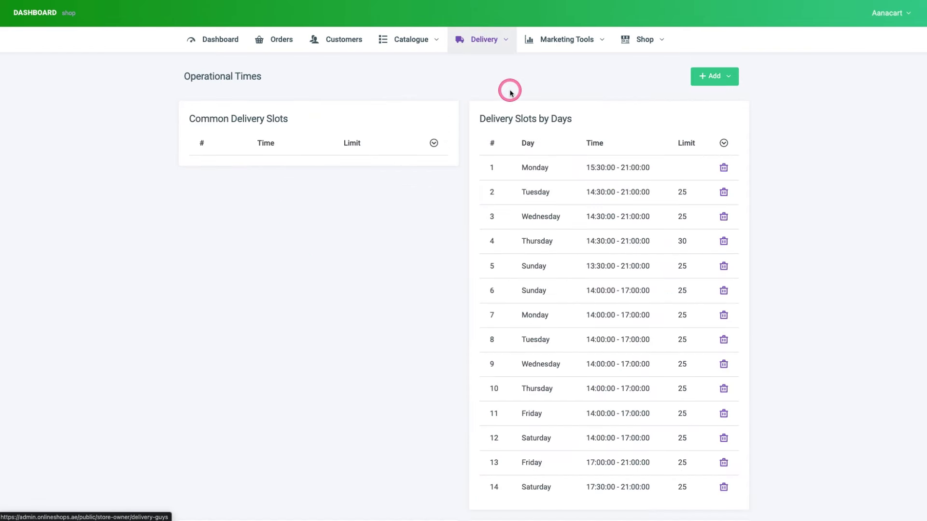
click(405, 39)
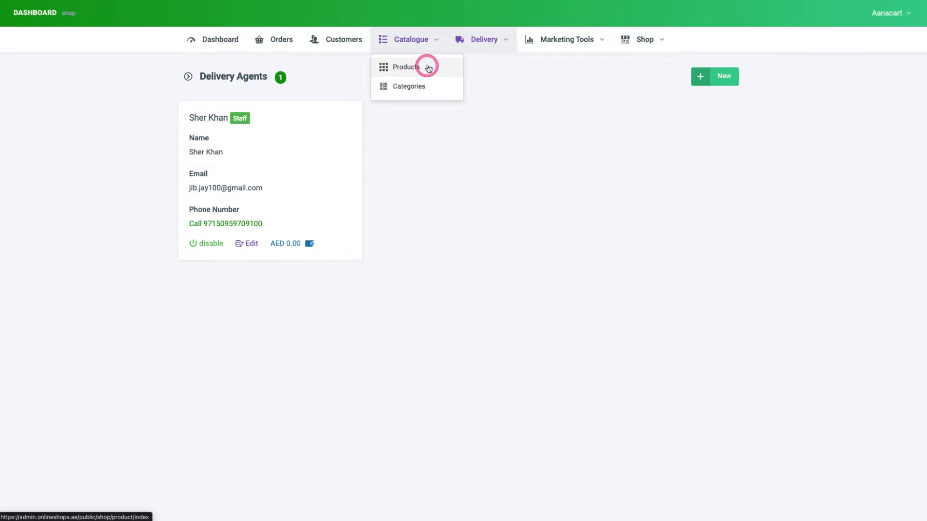
click(424, 68)
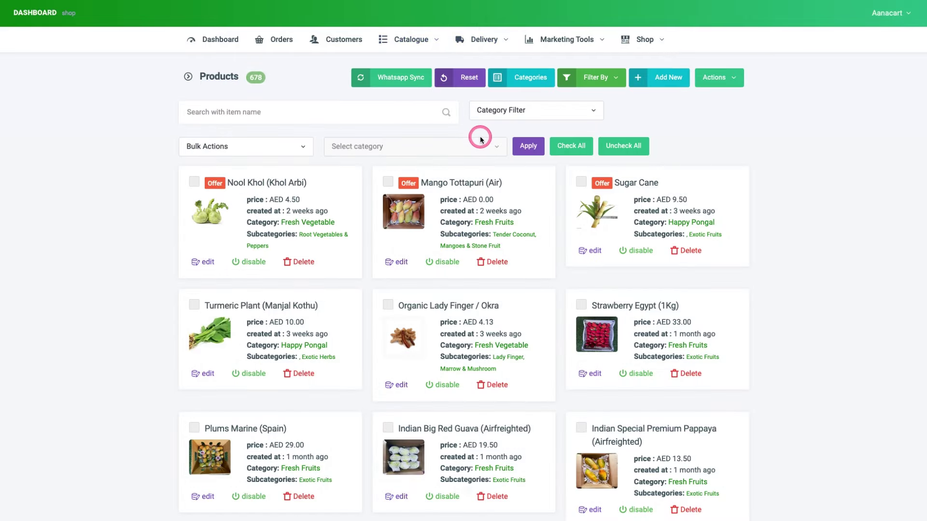
click(282, 39)
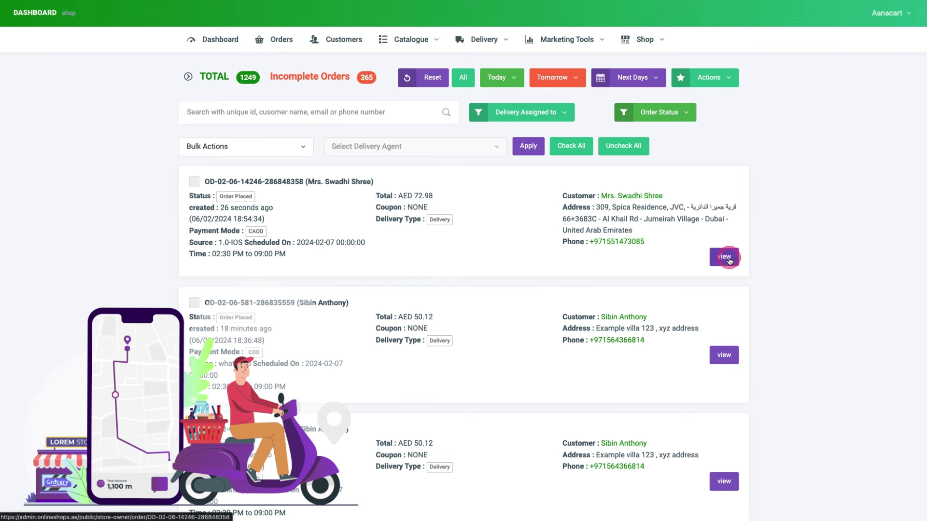
click(818, 236)
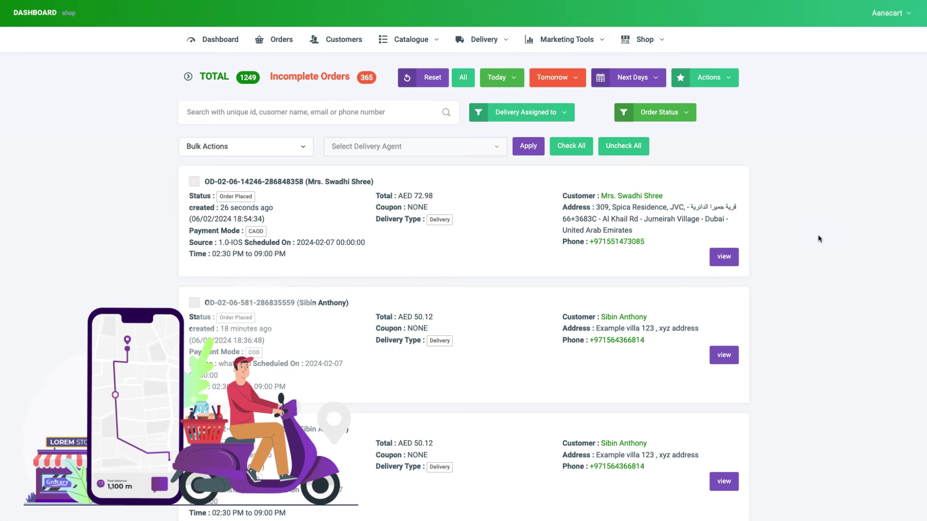
Open the push notification form, set the notification type to Category and select Fresh Herbs as the category
click(555, 39)
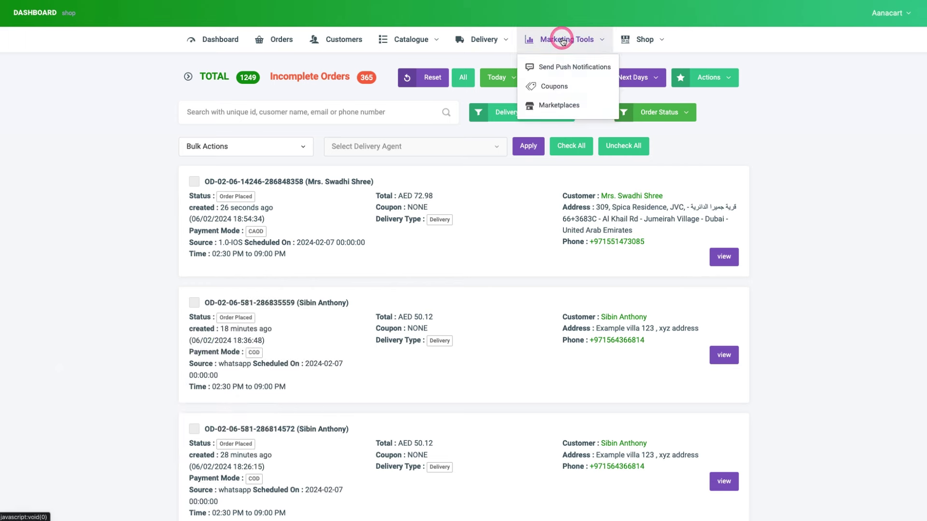
click(583, 69)
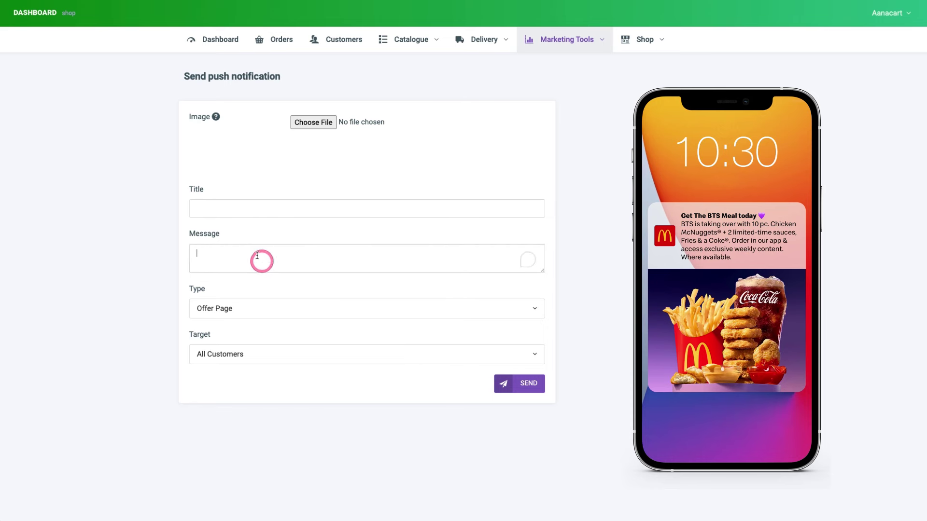
click(230, 307)
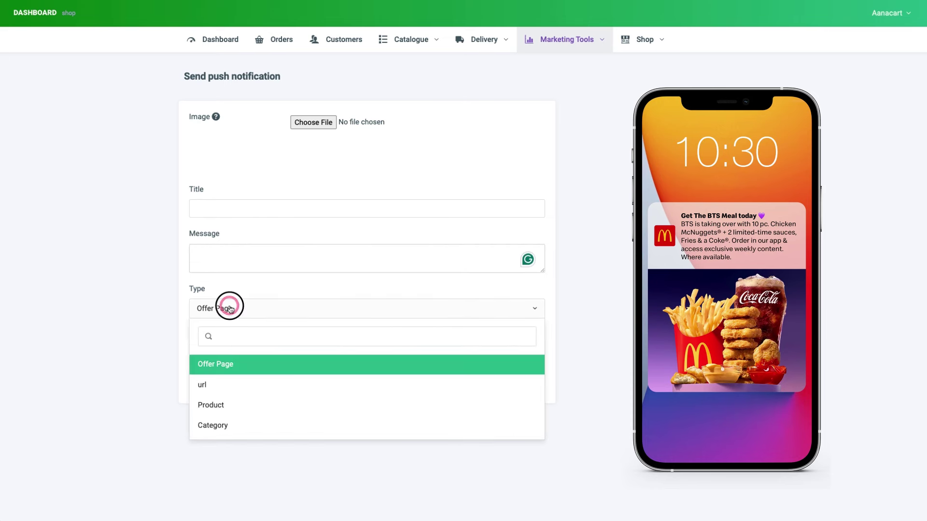
click(239, 405)
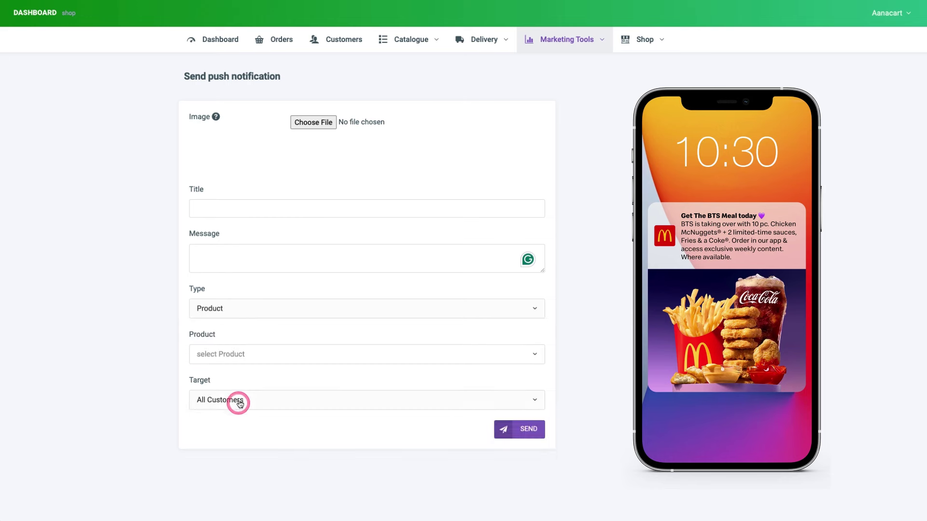
click(263, 312)
click(240, 405)
click(258, 356)
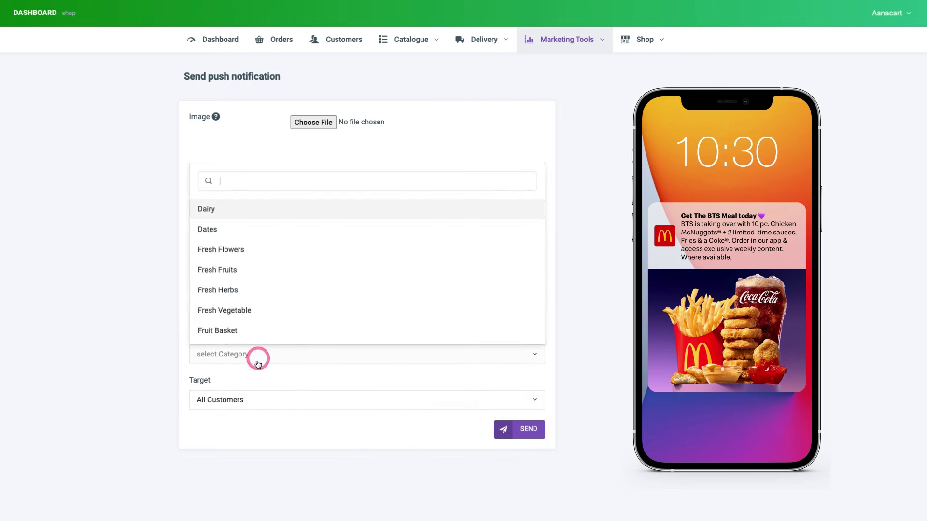
click(270, 289)
Target the push notification at a Customer Group and choose No Orders in last Month
click(311, 400)
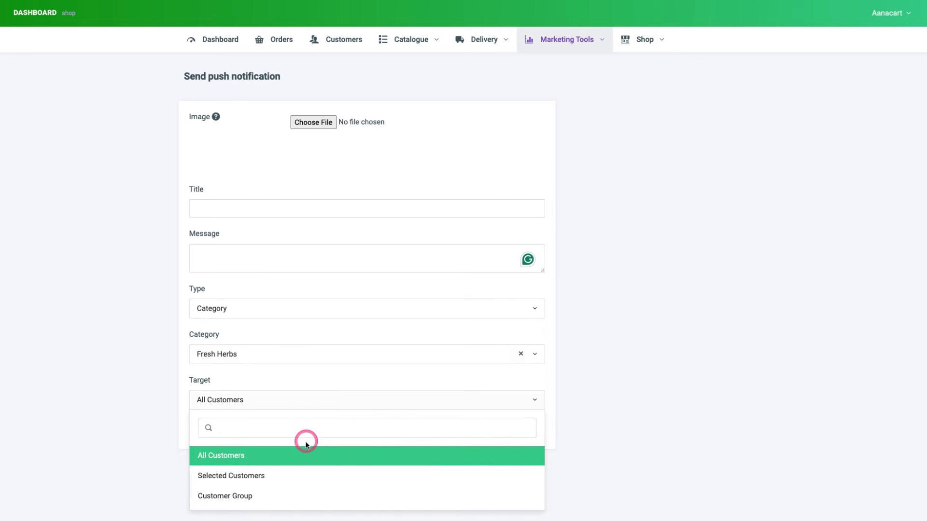
click(257, 502)
click(245, 452)
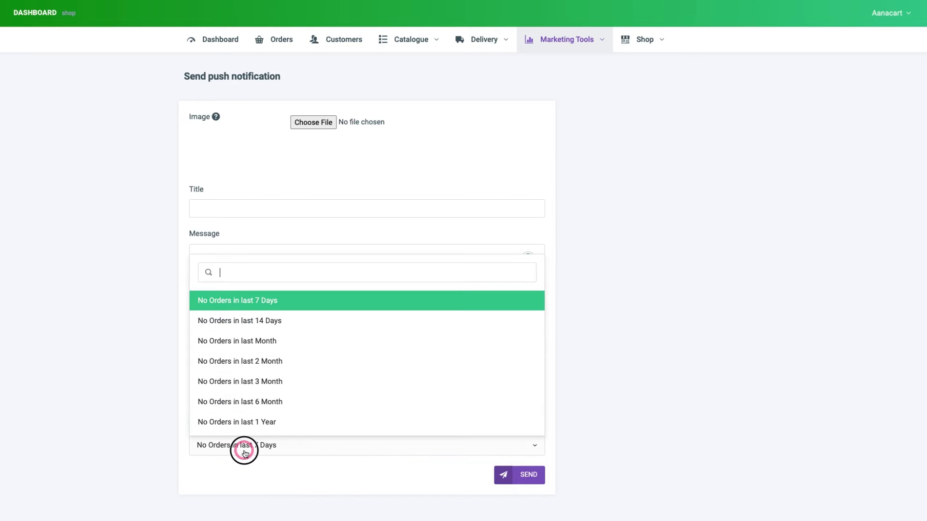
click(299, 352)
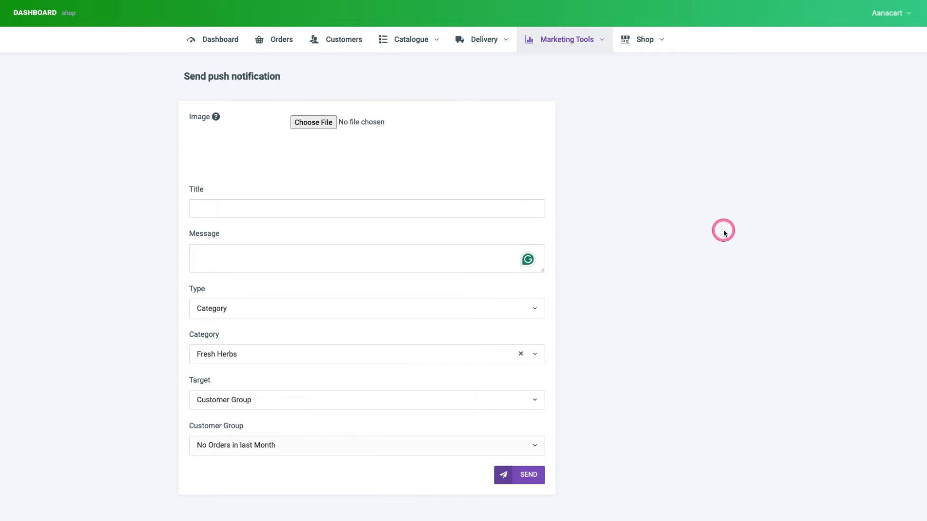
Leave the push notification form for the orders list, open the shop's sliders and view the slides in the Offer Slider
click(279, 37)
click(646, 38)
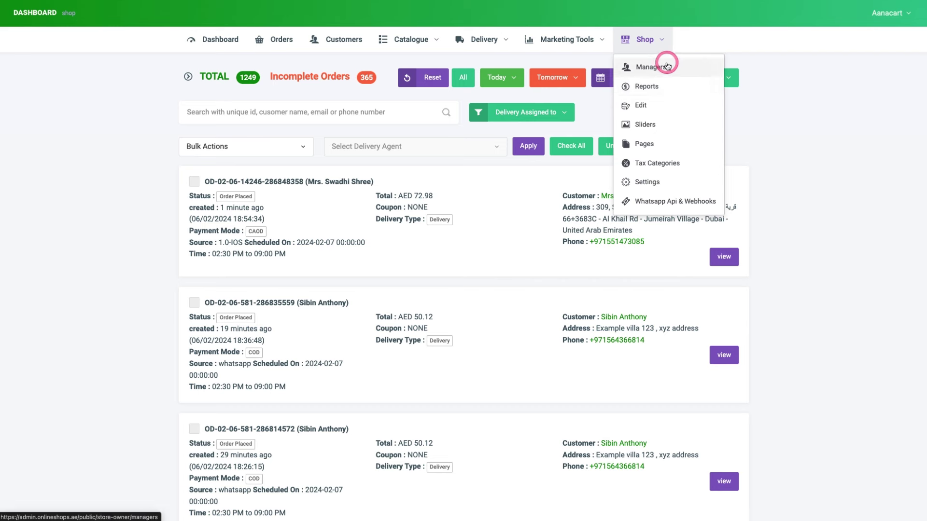
click(674, 189)
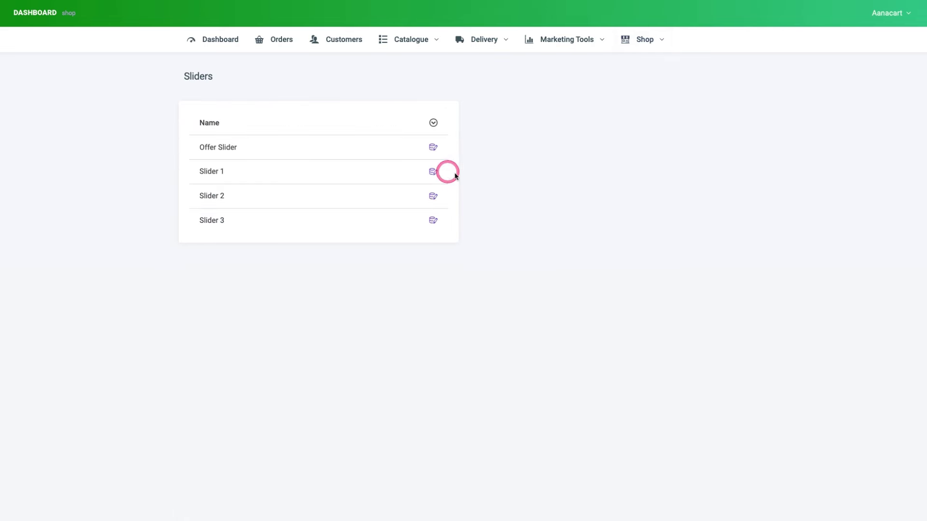
click(434, 147)
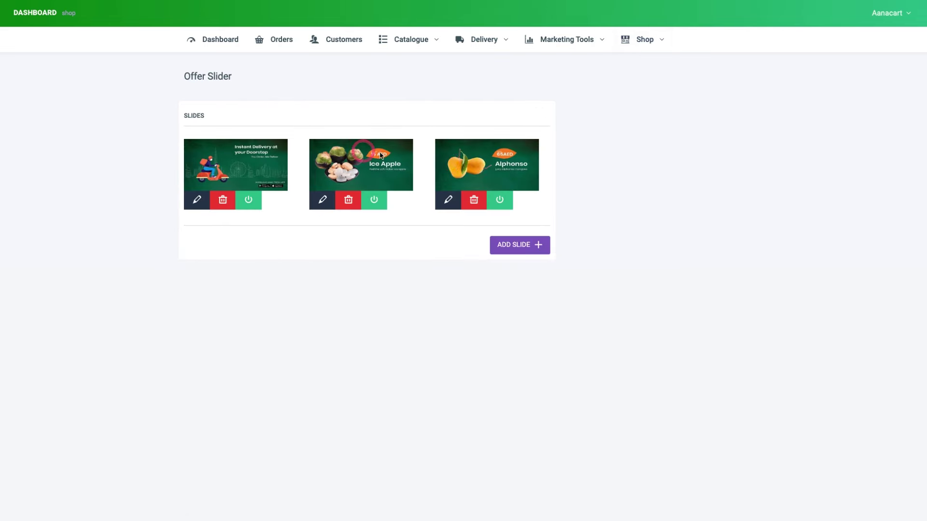
click(530, 252)
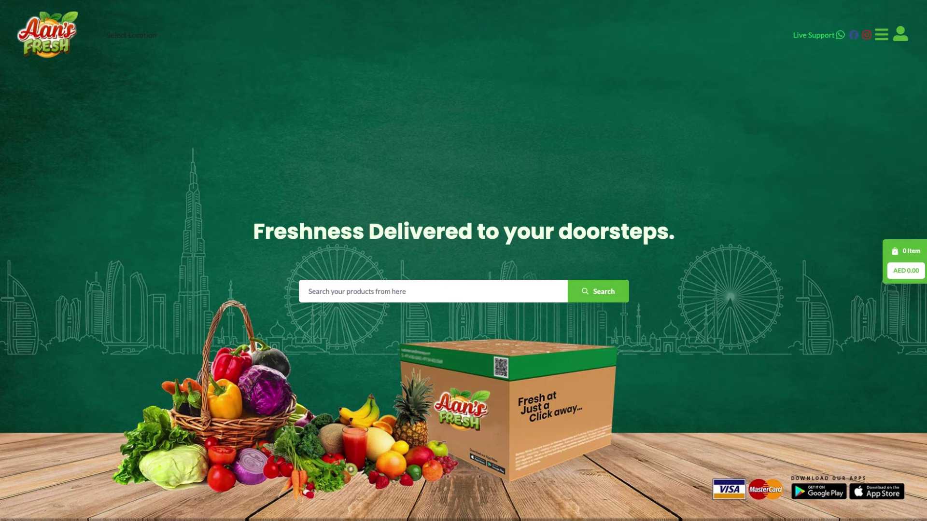
Browse the home pages of the Aan's Fresh and Freshia online storefronts
scroll(388, 221, down, 5)
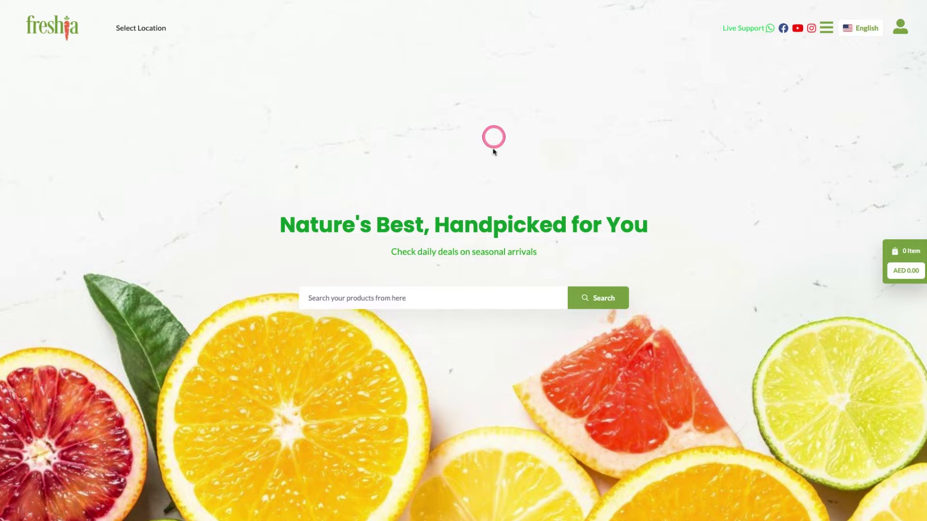
scroll(493, 140, down, 8)
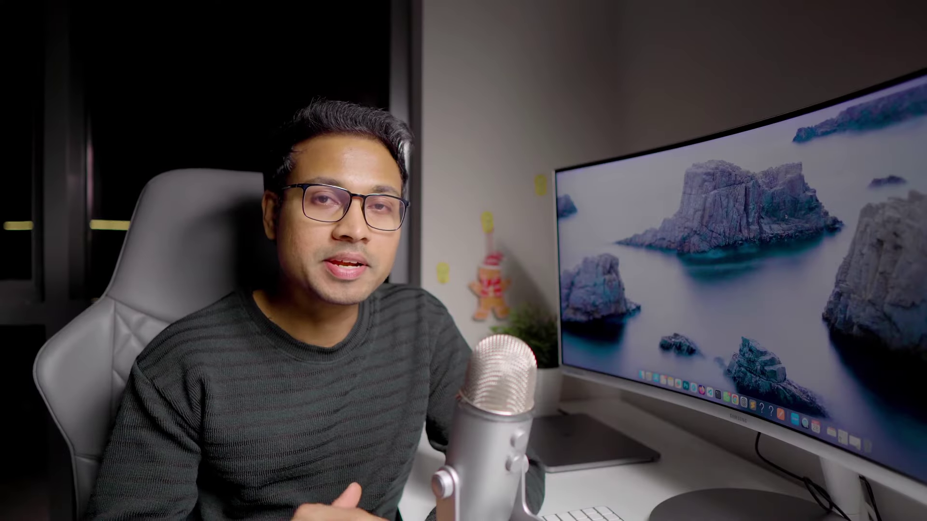